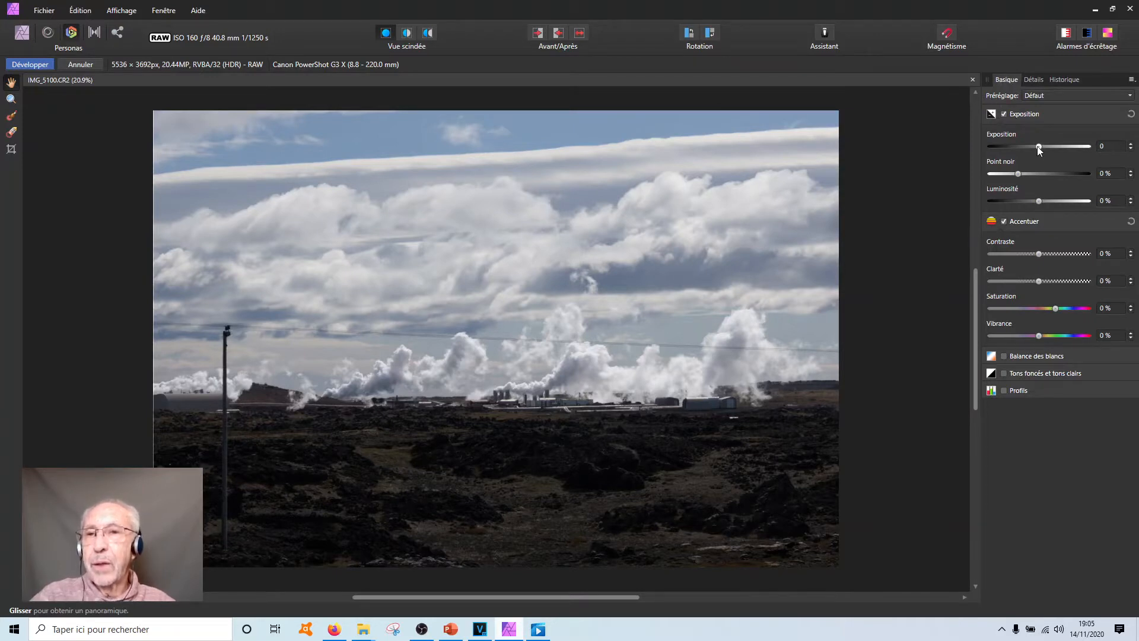
- Set the RAW photo's overall exposure to 0,394, contrast to -6 % and clarity to -2 %
{"action": "mouse_move", "coordinate": [1039, 146]}
{"action": "left_mouse_down"}
{"action": "mouse_move", "coordinate": [1055, 148]}
{"action": "mouse_move", "coordinate": [1038, 146]}
{"action": "left_mouse_up"}
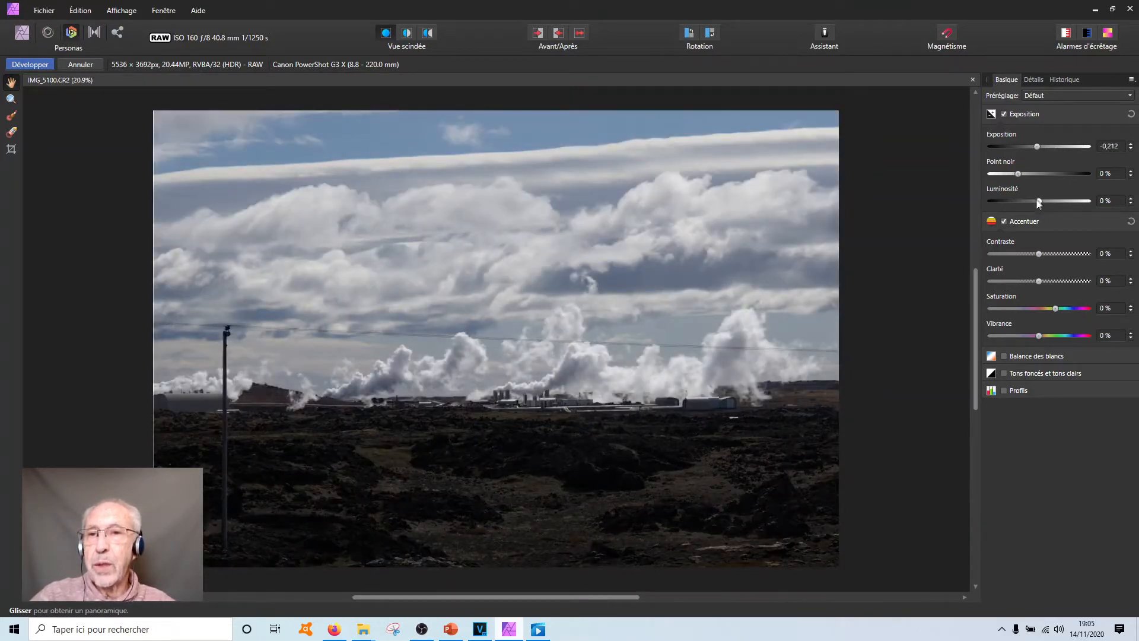
{"action": "mouse_move", "coordinate": [1040, 254]}
{"action": "left_mouse_down"}
{"action": "mouse_move", "coordinate": [1088, 253]}
{"action": "mouse_move", "coordinate": [937, 261]}
{"action": "mouse_move", "coordinate": [1035, 255]}
{"action": "left_mouse_up"}
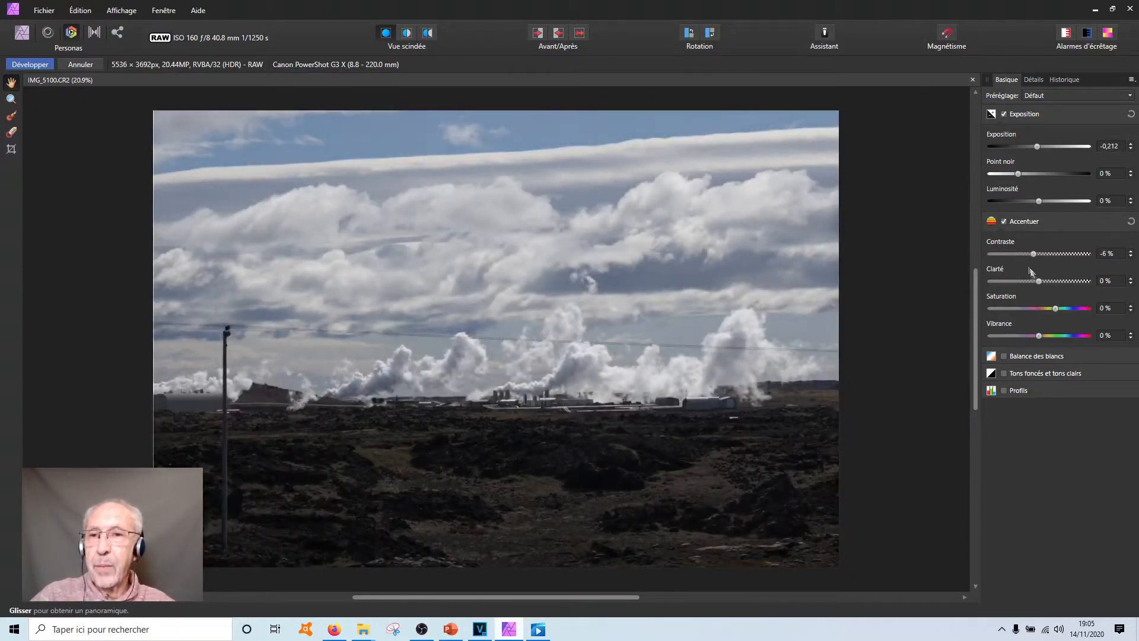
{"action": "mouse_move", "coordinate": [1040, 280]}
{"action": "left_mouse_down"}
{"action": "mouse_move", "coordinate": [1059, 279]}
{"action": "mouse_move", "coordinate": [1030, 282]}
{"action": "mouse_move", "coordinate": [1040, 281]}
{"action": "left_mouse_up"}
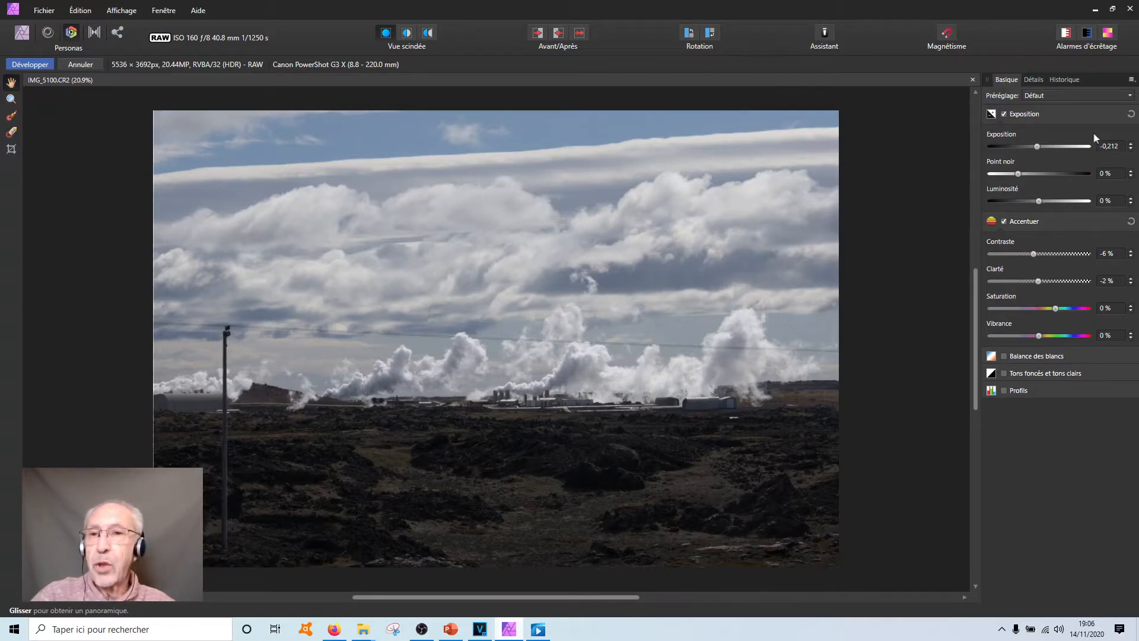
{"action": "left_click_drag", "start_coordinate": [1041, 145], "coordinate": [1043, 143]}
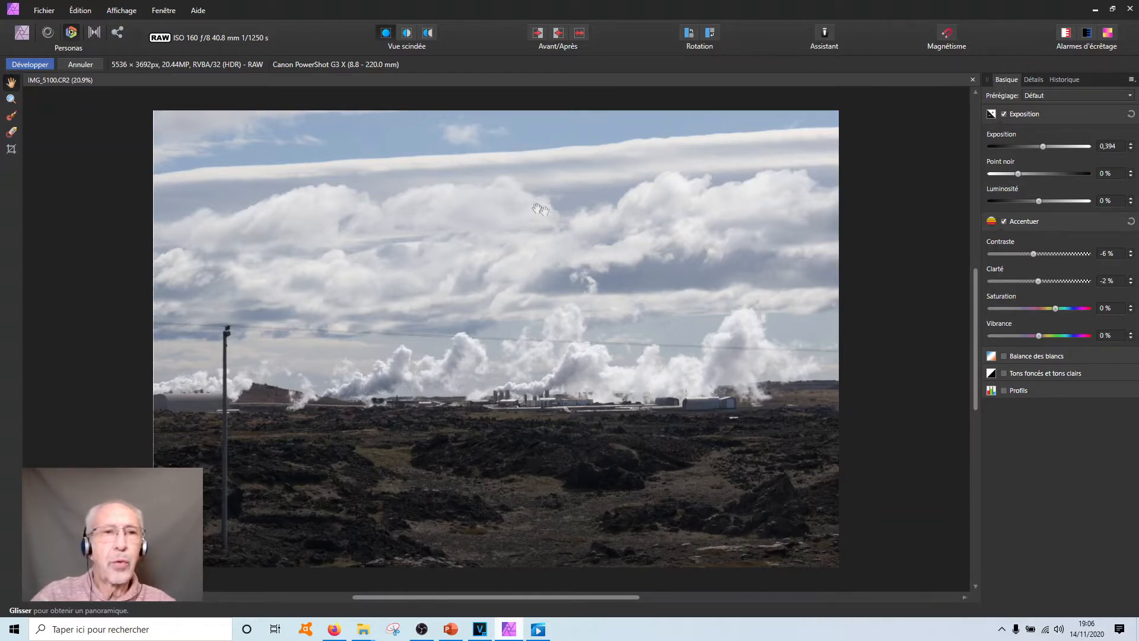
- Paint a develop overlay over the whole dark foreground up to the horizon with a 1406 px overlay brush
{"action": "left_click", "coordinate": [13, 122]}
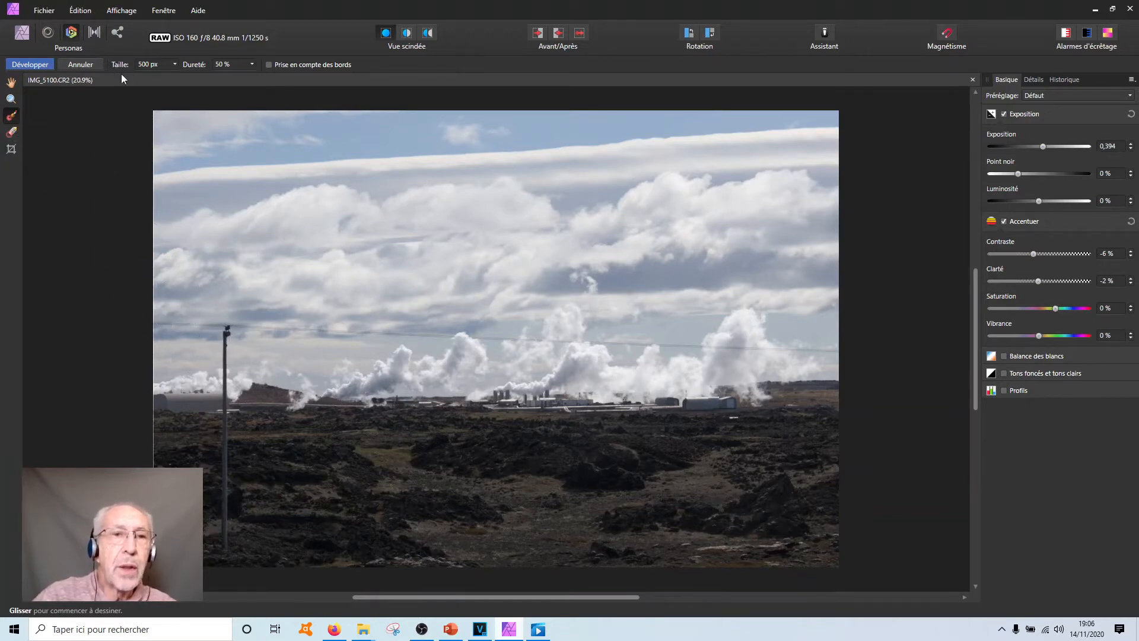
{"action": "left_click", "coordinate": [174, 65]}
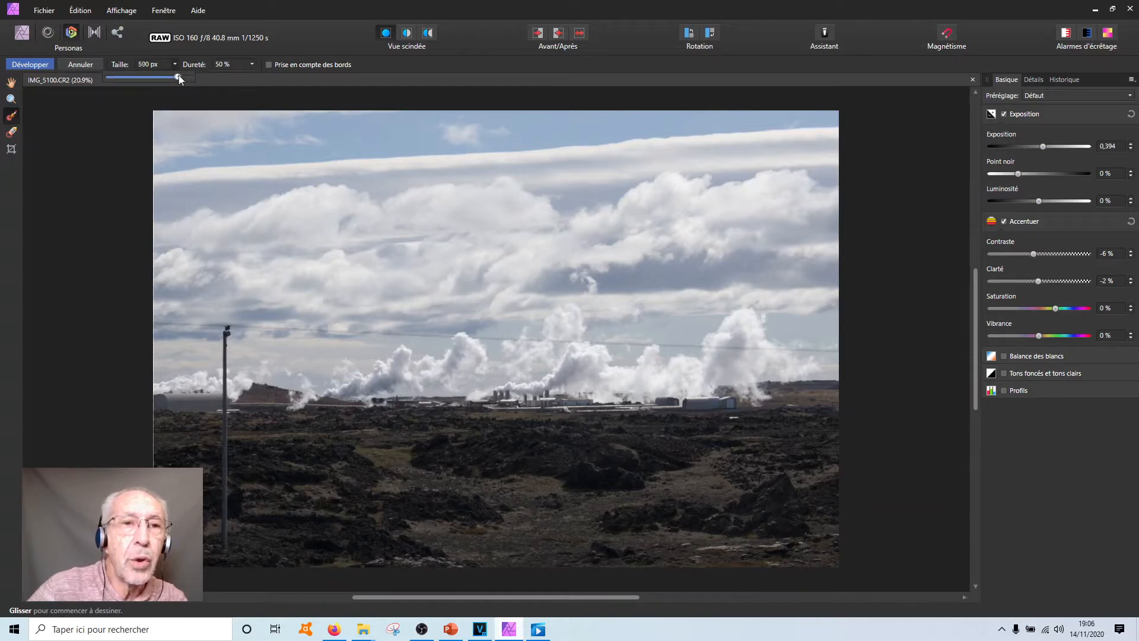
{"action": "left_click_drag", "start_coordinate": [183, 74], "coordinate": [182, 75]}
{"action": "left_click", "coordinate": [335, 500]}
{"action": "mouse_move", "coordinate": [336, 500]}
{"action": "left_mouse_down"}
{"action": "mouse_move", "coordinate": [194, 500]}
{"action": "mouse_move", "coordinate": [176, 489]}
{"action": "mouse_move", "coordinate": [425, 522]}
{"action": "mouse_move", "coordinate": [667, 534]}
{"action": "mouse_move", "coordinate": [743, 530]}
{"action": "mouse_move", "coordinate": [821, 471]}
{"action": "mouse_move", "coordinate": [729, 481]}
{"action": "mouse_move", "coordinate": [403, 456]}
{"action": "mouse_move", "coordinate": [160, 466]}
{"action": "mouse_move", "coordinate": [160, 499]}
{"action": "mouse_move", "coordinate": [176, 516]}
{"action": "mouse_move", "coordinate": [448, 533]}
{"action": "mouse_move", "coordinate": [808, 461]}
{"action": "left_mouse_up"}
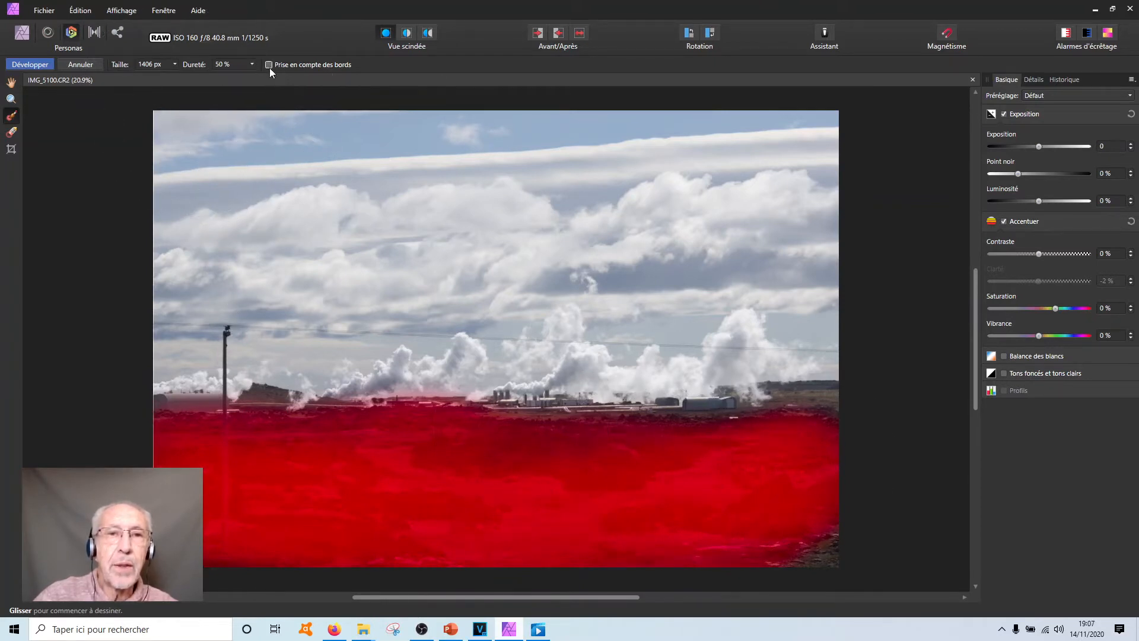
{"action": "mouse_move", "coordinate": [577, 518]}
{"action": "left_mouse_down"}
{"action": "mouse_move", "coordinate": [821, 405]}
{"action": "mouse_move", "coordinate": [754, 441]}
{"action": "mouse_move", "coordinate": [671, 462]}
{"action": "mouse_move", "coordinate": [557, 439]}
{"action": "mouse_move", "coordinate": [289, 460]}
{"action": "mouse_move", "coordinate": [257, 428]}
{"action": "left_mouse_up"}
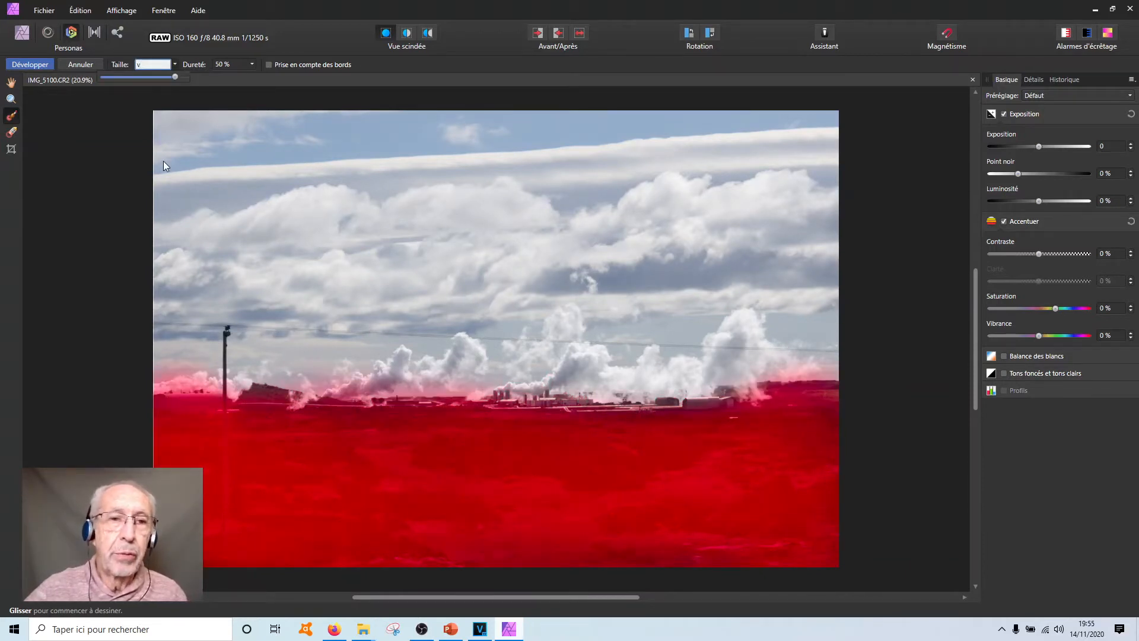
- Erase the overlay's spill into the sky and steam along the horizon with a 500 px overlay eraser
{"action": "left_click", "coordinate": [11, 133]}
{"action": "left_click", "coordinate": [12, 133]}
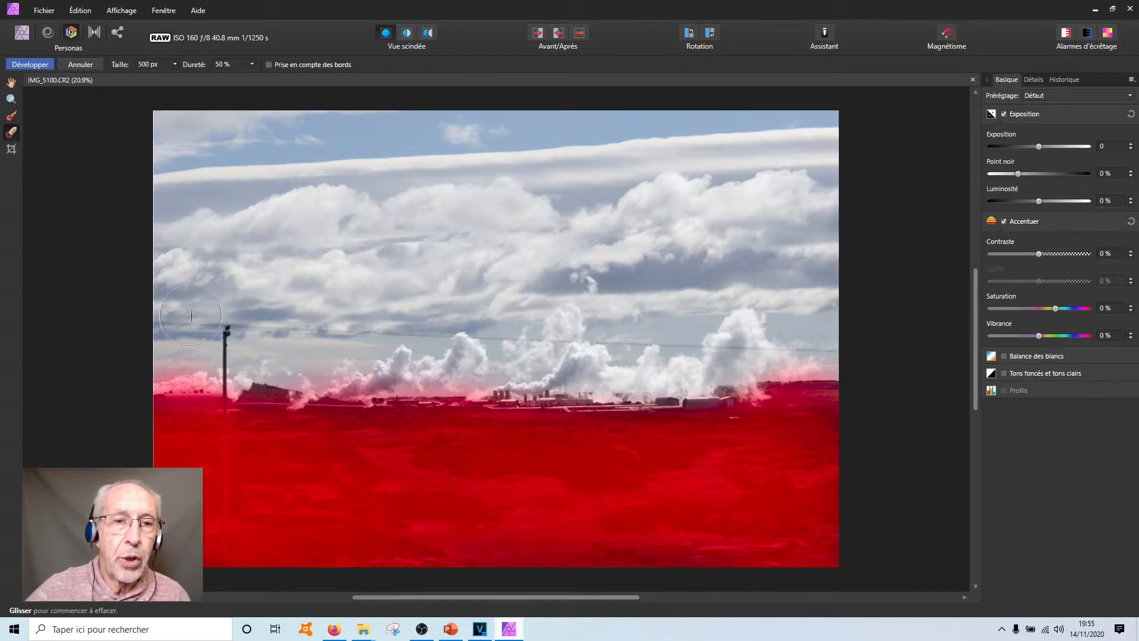
{"action": "mouse_move", "coordinate": [187, 361]}
{"action": "left_mouse_down"}
{"action": "mouse_move", "coordinate": [211, 361]}
{"action": "mouse_move", "coordinate": [160, 362]}
{"action": "mouse_move", "coordinate": [197, 377]}
{"action": "mouse_move", "coordinate": [260, 350]}
{"action": "mouse_move", "coordinate": [335, 355]}
{"action": "mouse_move", "coordinate": [373, 343]}
{"action": "mouse_move", "coordinate": [407, 344]}
{"action": "mouse_move", "coordinate": [423, 373]}
{"action": "mouse_move", "coordinate": [322, 372]}
{"action": "mouse_move", "coordinate": [486, 380]}
{"action": "mouse_move", "coordinate": [642, 336]}
{"action": "mouse_move", "coordinate": [828, 369]}
{"action": "left_mouse_up"}
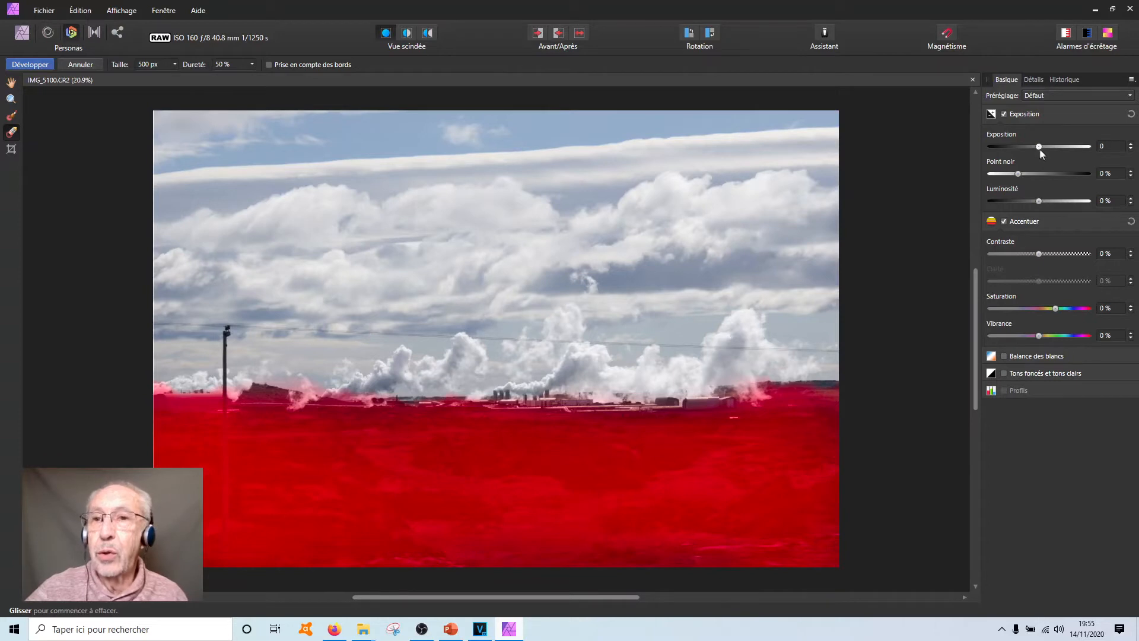
- Brighten the masked foreground with exposure 2,939, black point 5 % and contrast 16 %, and develop the RAW photo
{"action": "left_click_drag", "start_coordinate": [1034, 146], "coordinate": [1067, 147]}
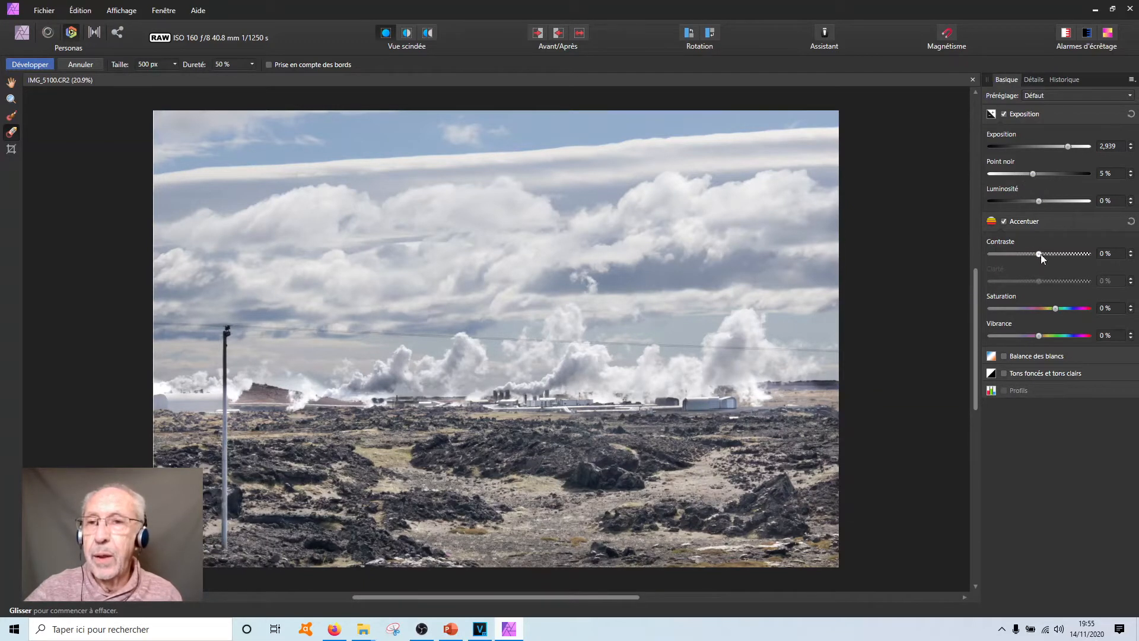
{"action": "left_click_drag", "start_coordinate": [1045, 251], "coordinate": [1054, 251]}
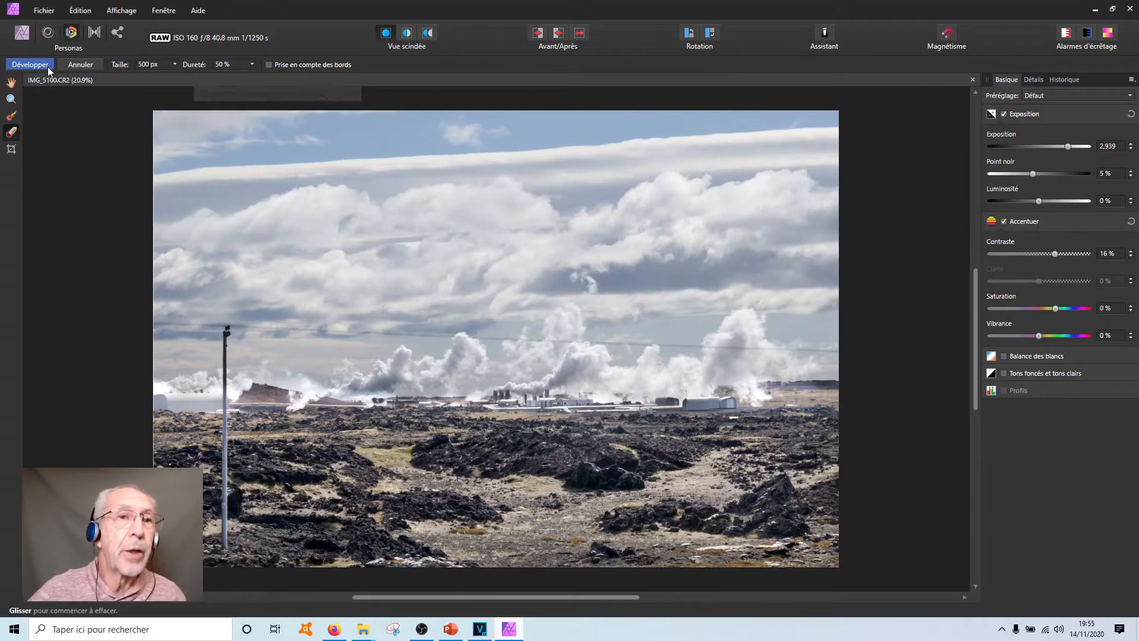
{"action": "left_click", "coordinate": [30, 64]}
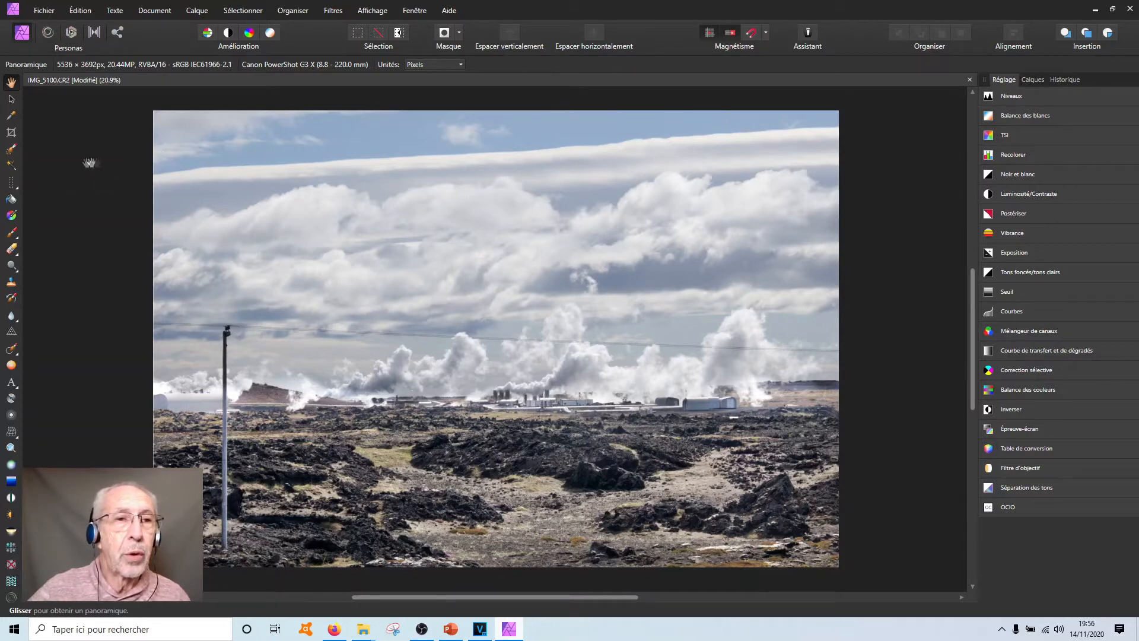
- Select the sky and clouds with the 1064 px selection brush, subtracting the ground area from the selection
{"action": "left_click", "coordinate": [10, 152]}
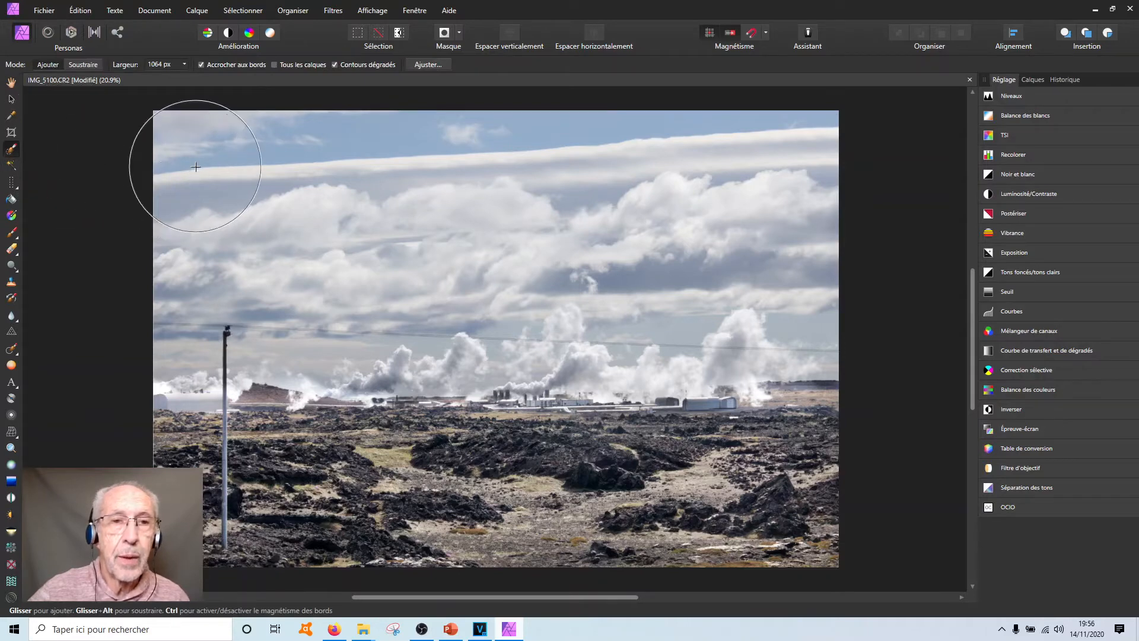
{"action": "mouse_move", "coordinate": [196, 167]}
{"action": "left_mouse_down"}
{"action": "mouse_move", "coordinate": [178, 224]}
{"action": "mouse_move", "coordinate": [249, 297]}
{"action": "left_mouse_up"}
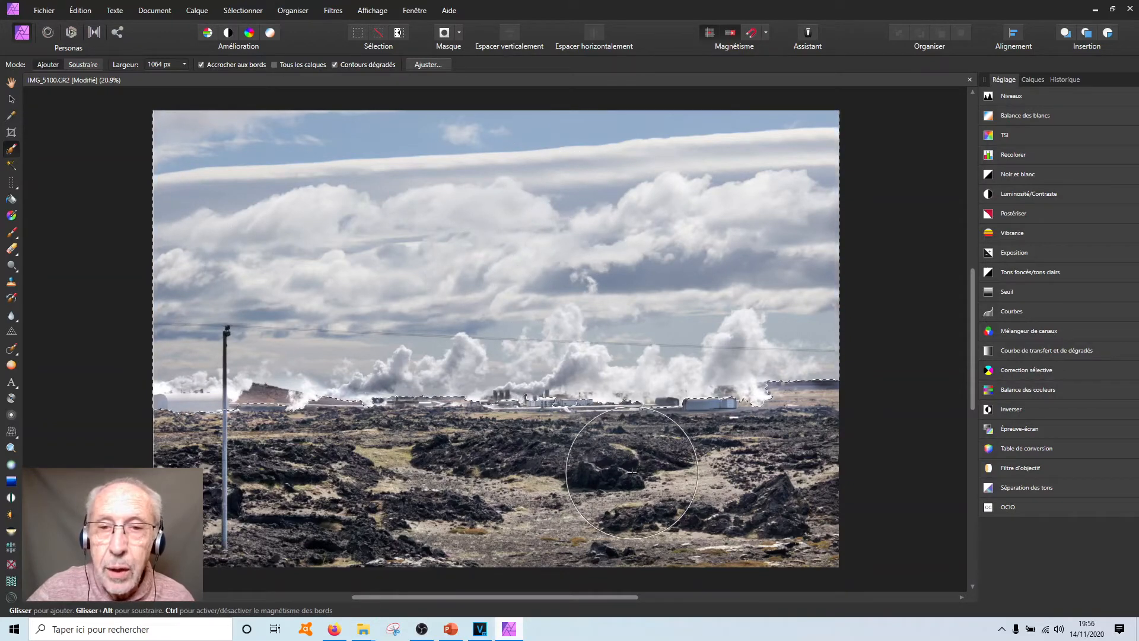
{"action": "left_click", "coordinate": [273, 460], "text": "alt"}
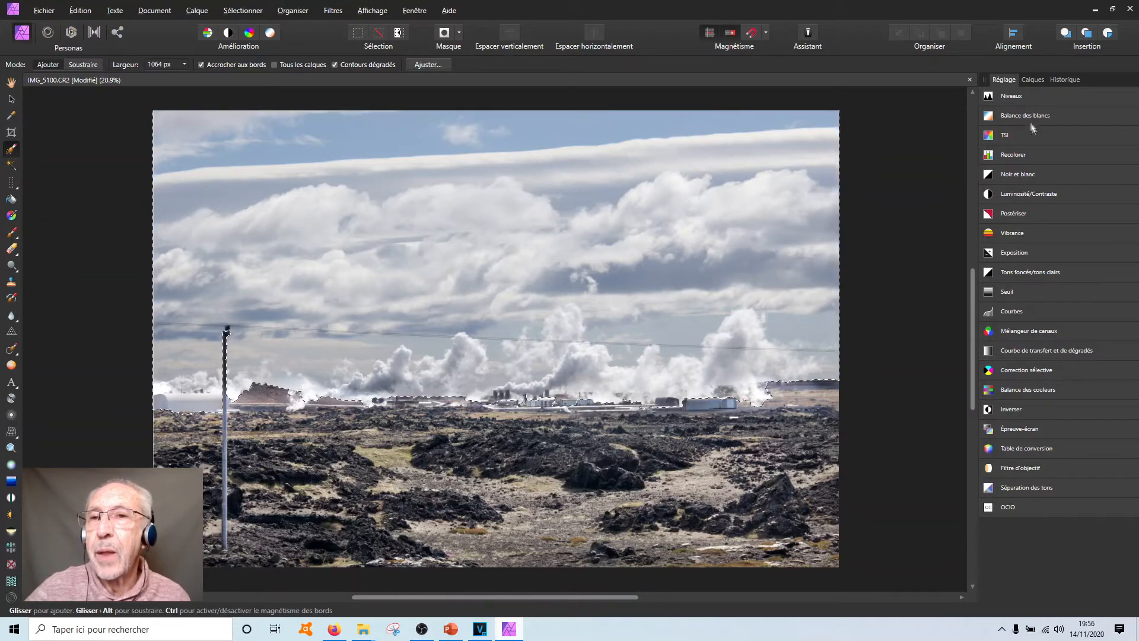
- Add a Brightness/Contrast adjustment to the selected sky with brightness 24 % and contrast -42 %, and check it in the layer stack
{"action": "left_click", "coordinate": [1032, 82]}
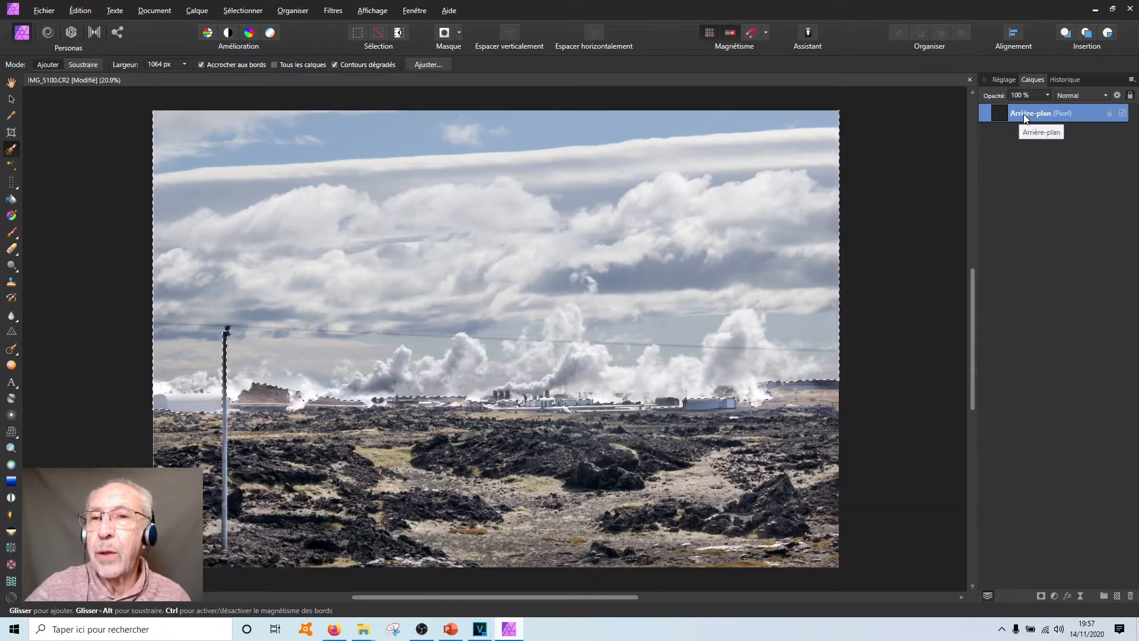
{"action": "left_click", "coordinate": [1004, 80]}
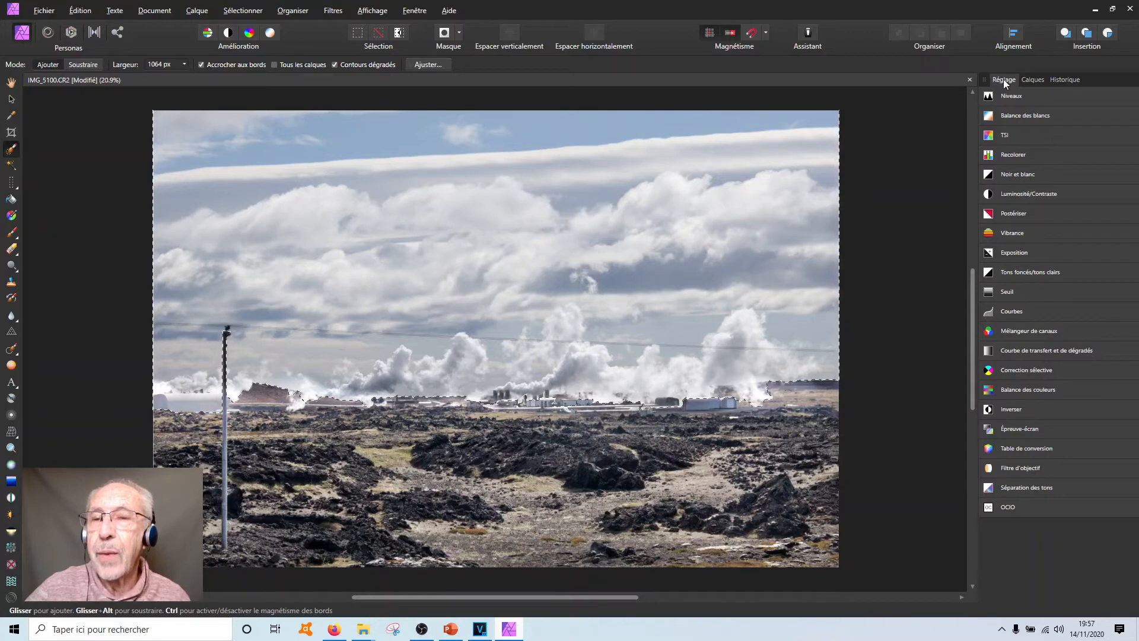
{"action": "left_click", "coordinate": [1005, 194]}
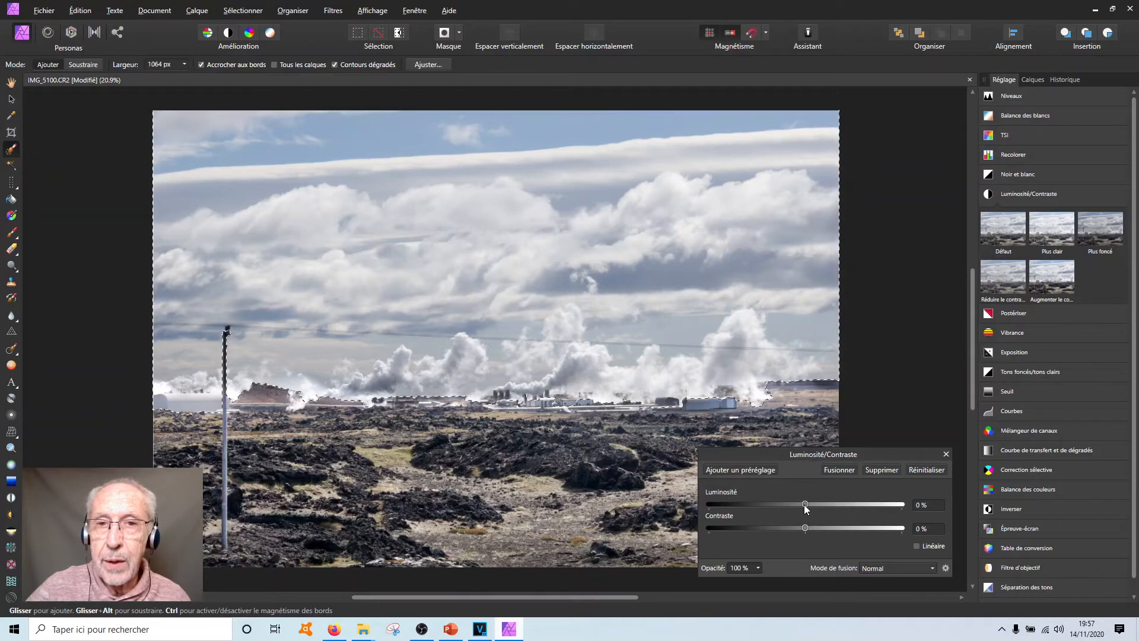
{"action": "left_click_drag", "start_coordinate": [813, 508], "coordinate": [820, 507]}
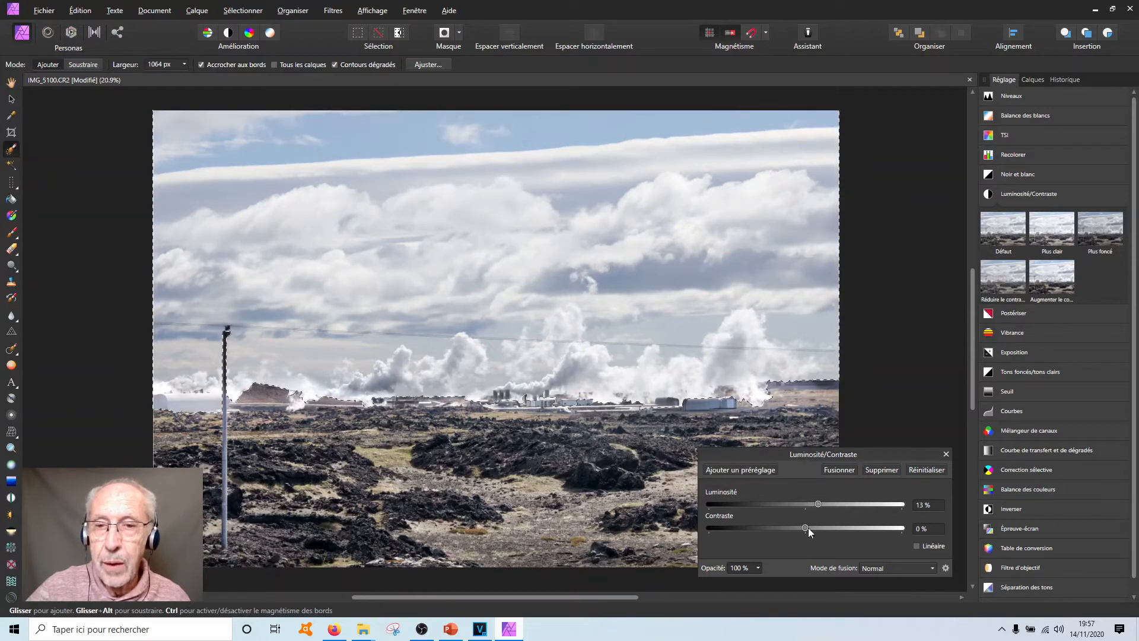
{"action": "left_click_drag", "start_coordinate": [819, 530], "coordinate": [764, 532]}
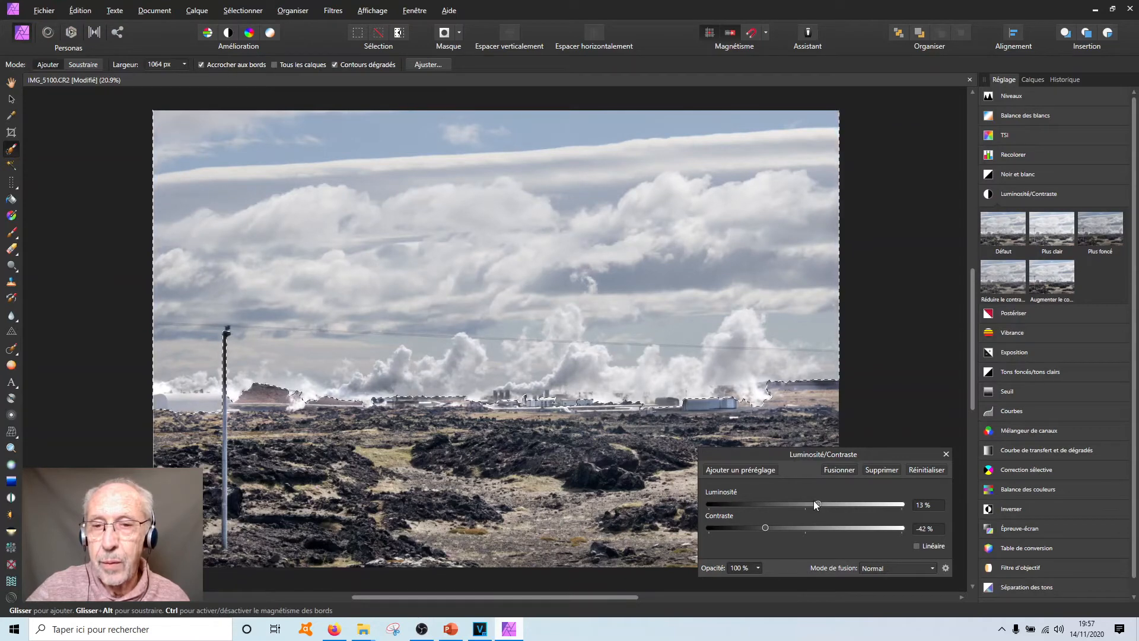
{"action": "left_click_drag", "start_coordinate": [823, 504], "coordinate": [828, 503]}
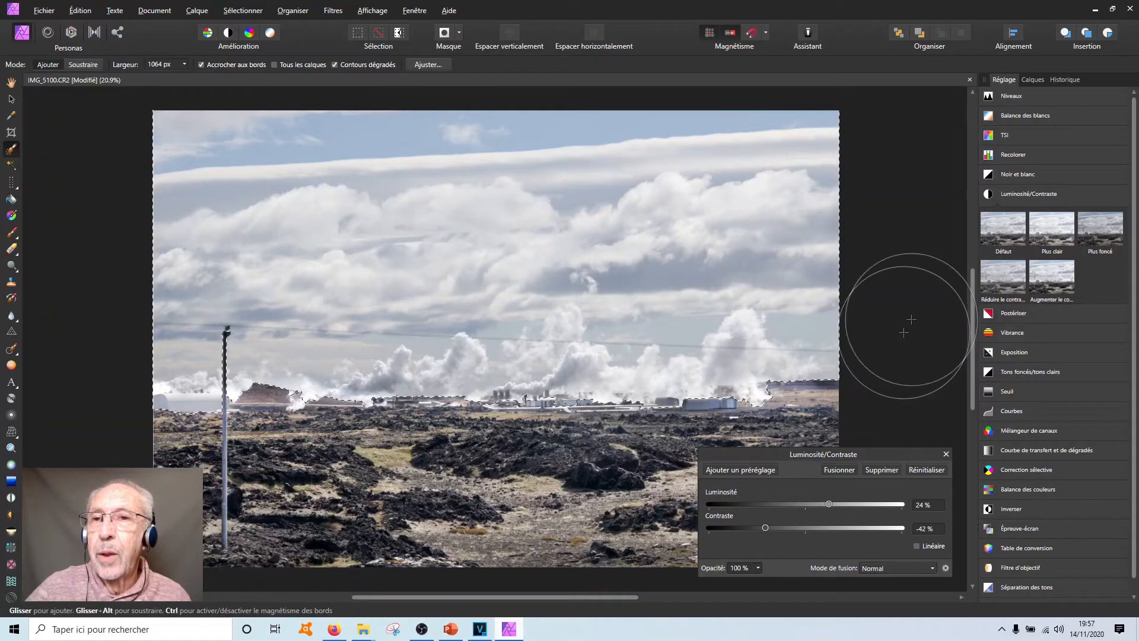
{"action": "left_click", "coordinate": [1033, 80]}
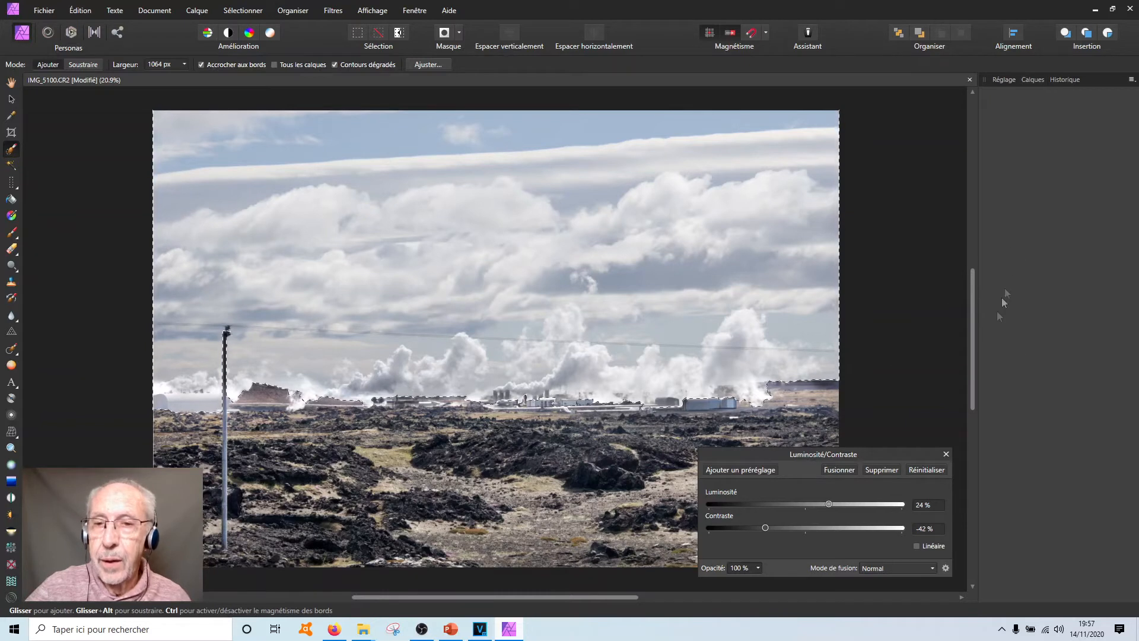
{"action": "left_click", "coordinate": [946, 454]}
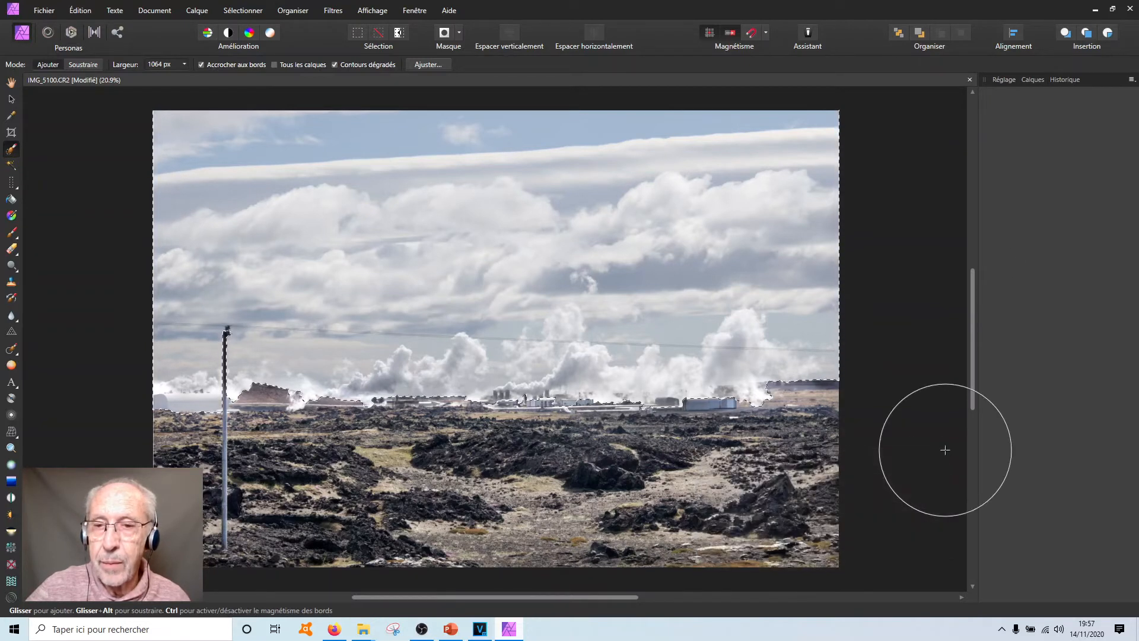
{"action": "left_click", "coordinate": [1034, 79]}
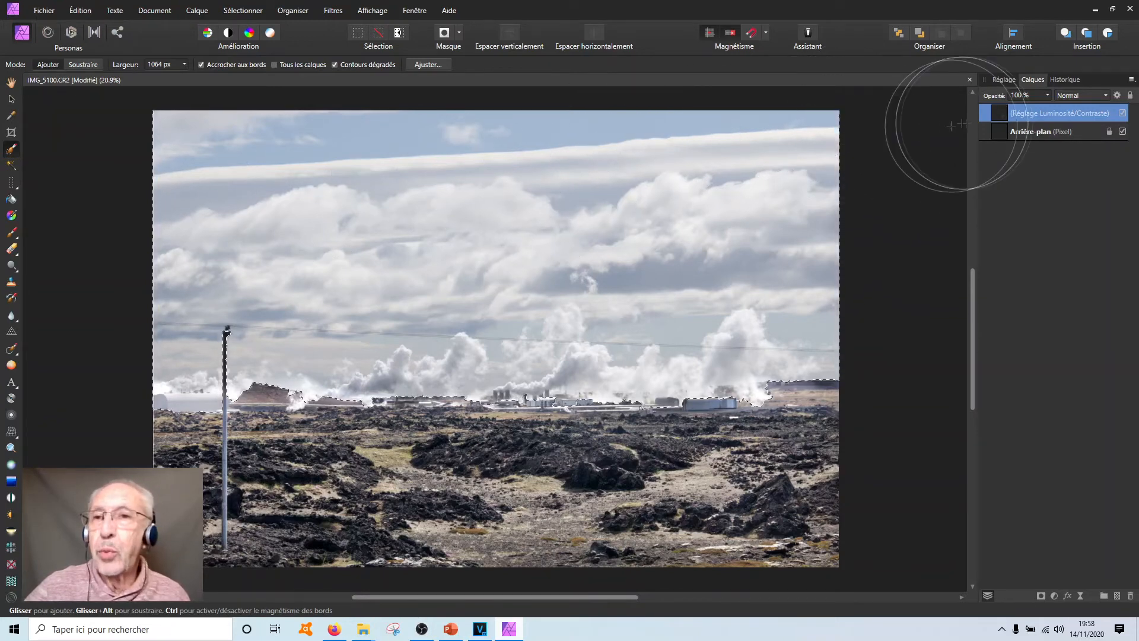
- Add a White Balance adjustment to the selected sky with the balance at -34 %
{"action": "left_click", "coordinate": [1003, 79]}
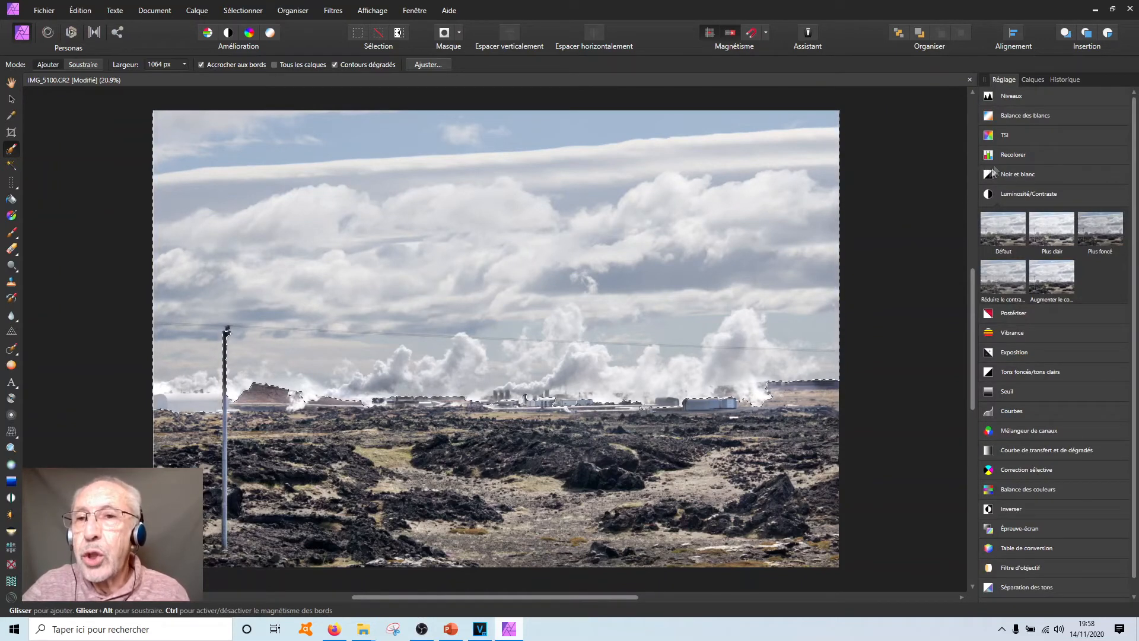
{"action": "left_click", "coordinate": [1022, 117]}
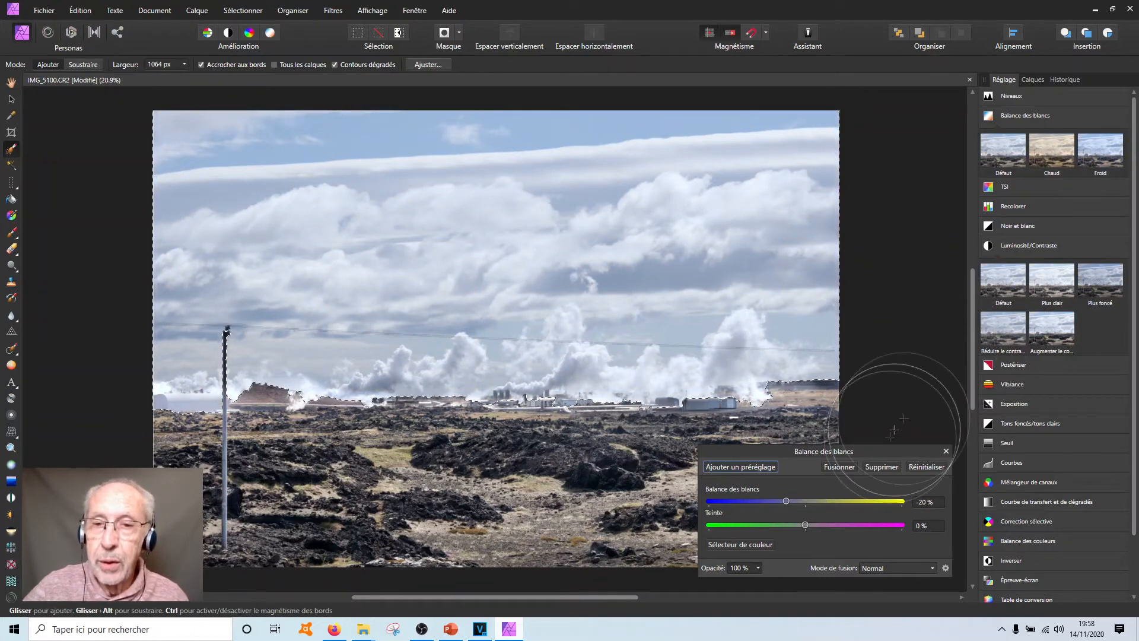
{"action": "mouse_move", "coordinate": [786, 497]}
{"action": "left_mouse_down"}
{"action": "mouse_move", "coordinate": [765, 495]}
{"action": "mouse_move", "coordinate": [776, 496]}
{"action": "left_mouse_up"}
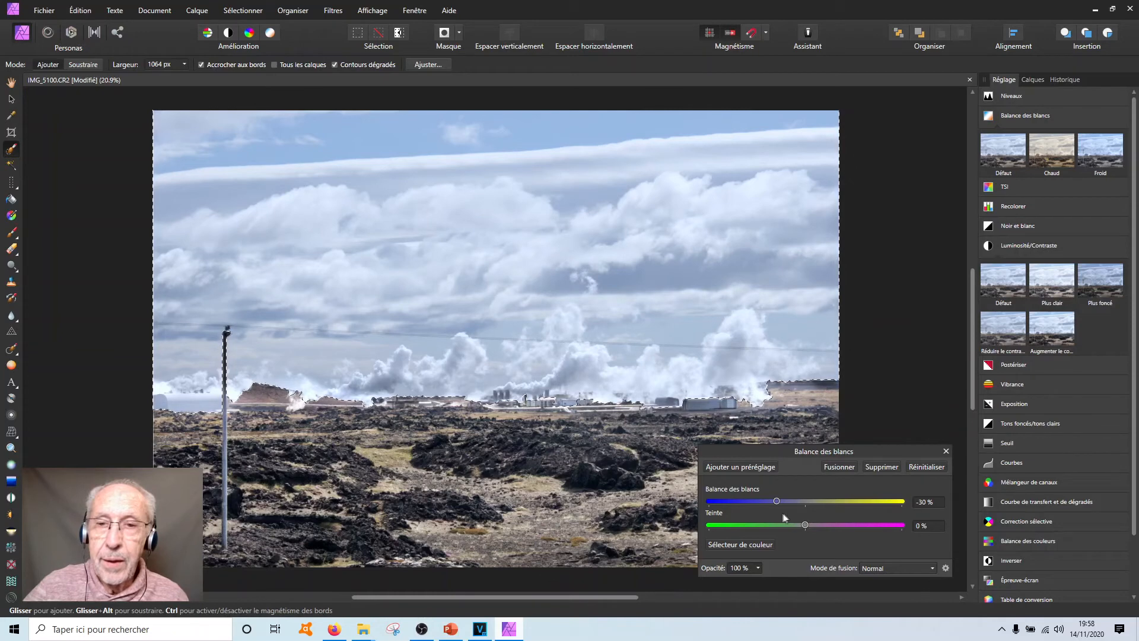
{"action": "mouse_move", "coordinate": [774, 497]}
{"action": "left_mouse_down"}
{"action": "mouse_move", "coordinate": [863, 501]}
{"action": "mouse_move", "coordinate": [760, 501]}
{"action": "mouse_move", "coordinate": [772, 500]}
{"action": "left_mouse_up"}
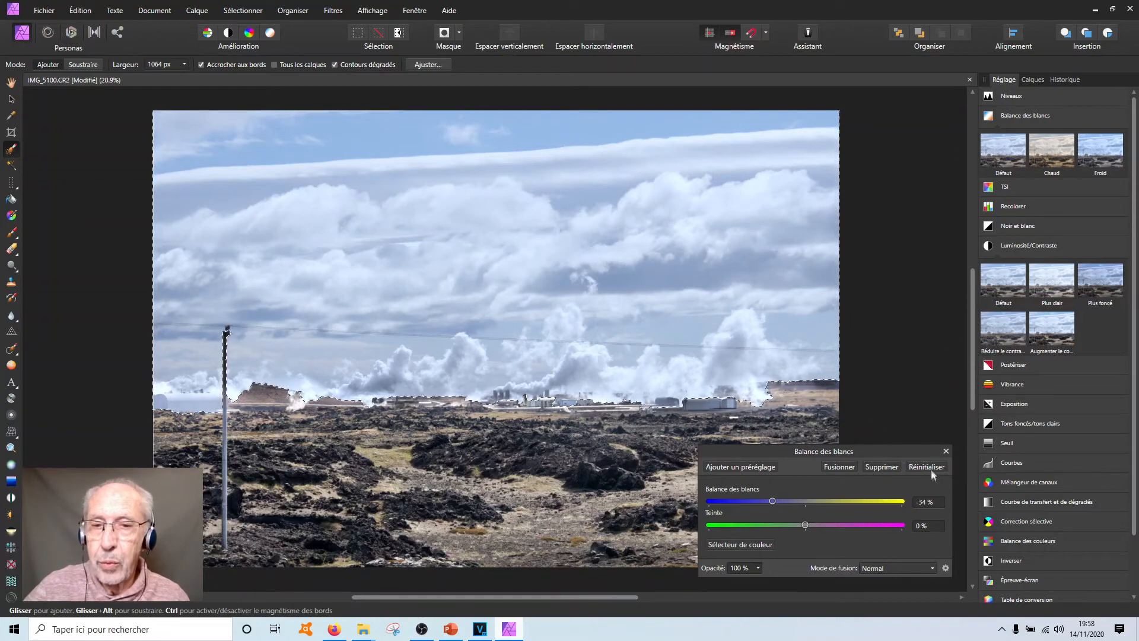
{"action": "left_click", "coordinate": [946, 451]}
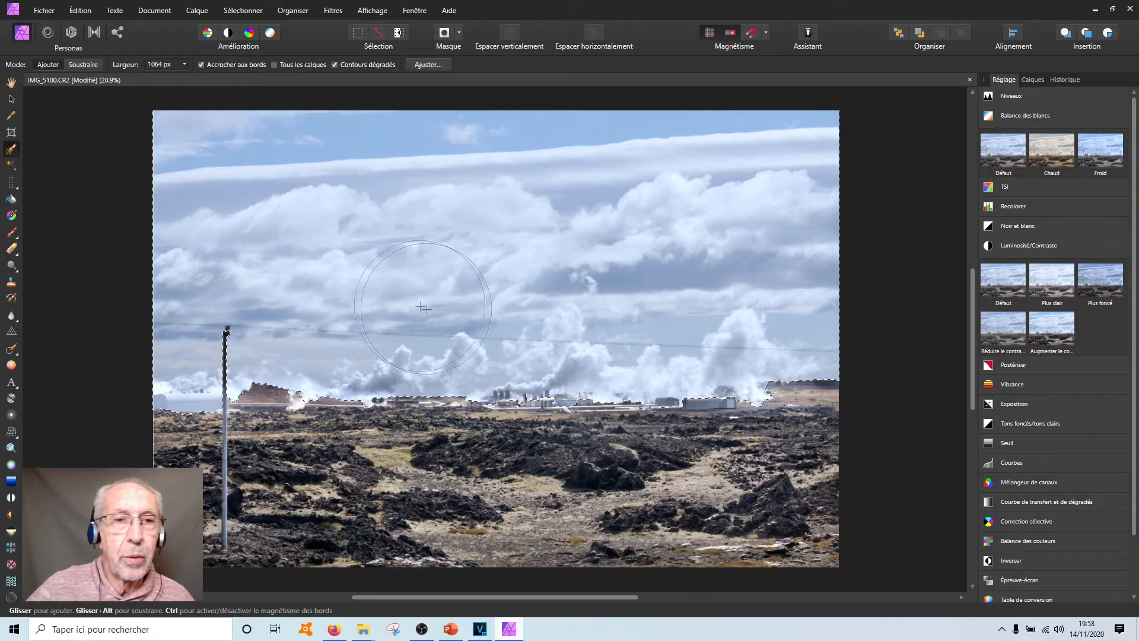
- Set the Clarity filter strength to -24 % on the Arrière-plan layer and clear the sky selection
{"action": "left_click", "coordinate": [11, 331]}
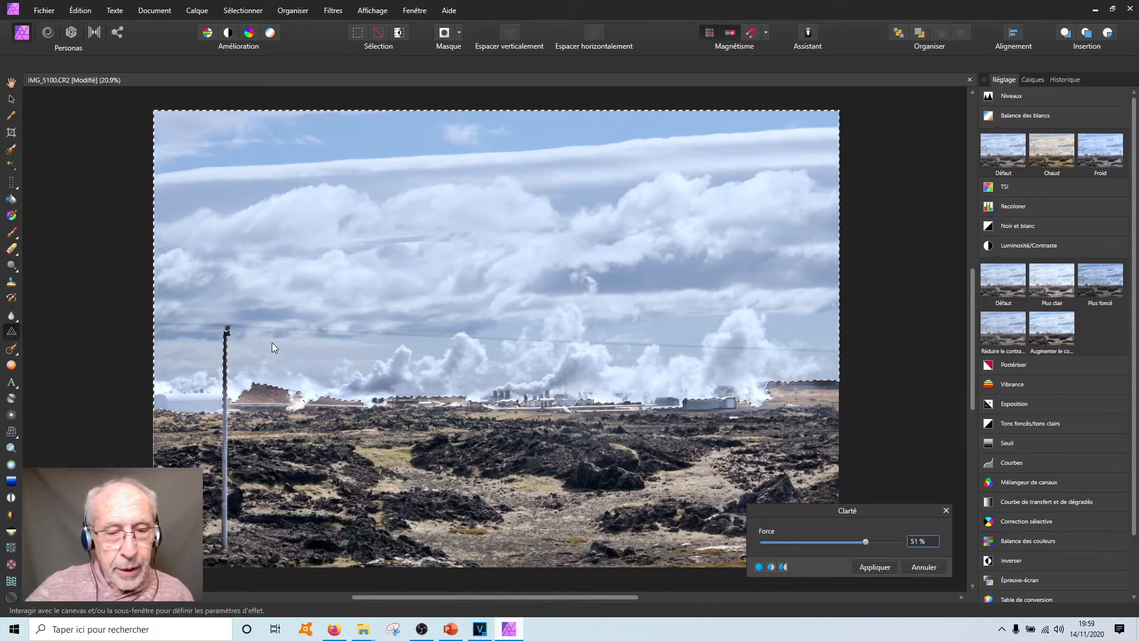
{"action": "key", "text": "Tab"}
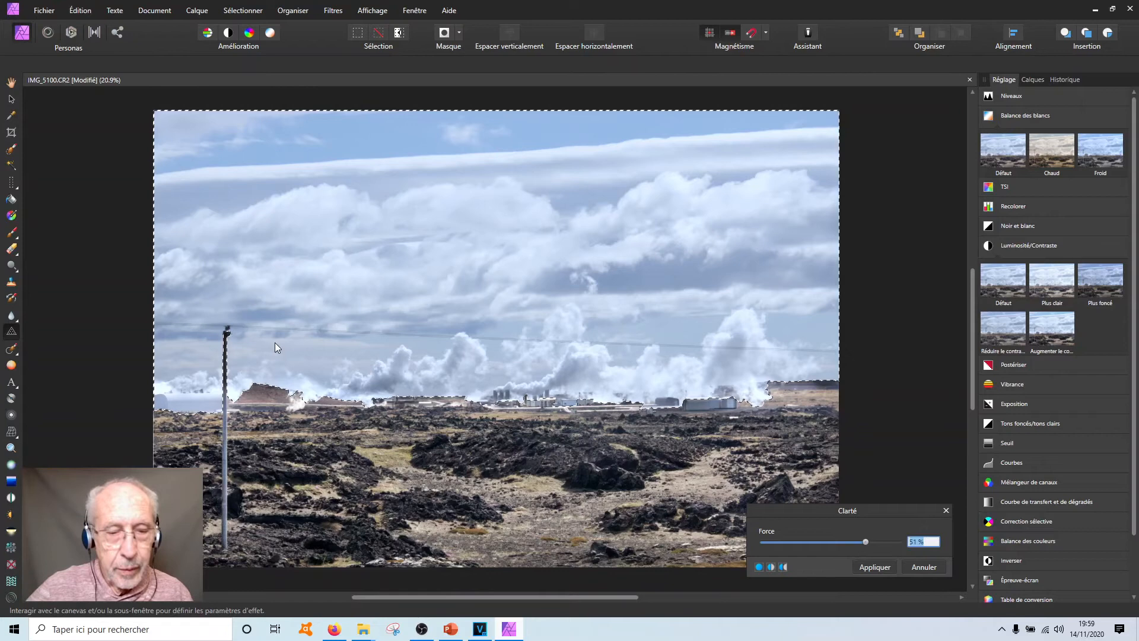
{"action": "left_click", "coordinate": [1030, 79]}
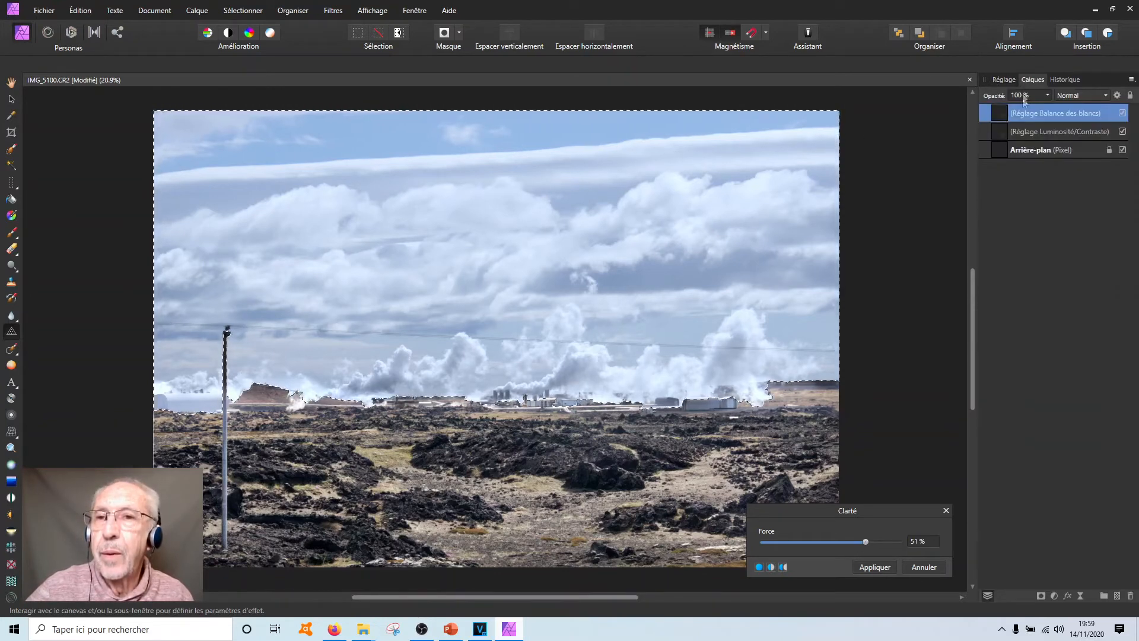
{"action": "left_click", "coordinate": [1011, 151]}
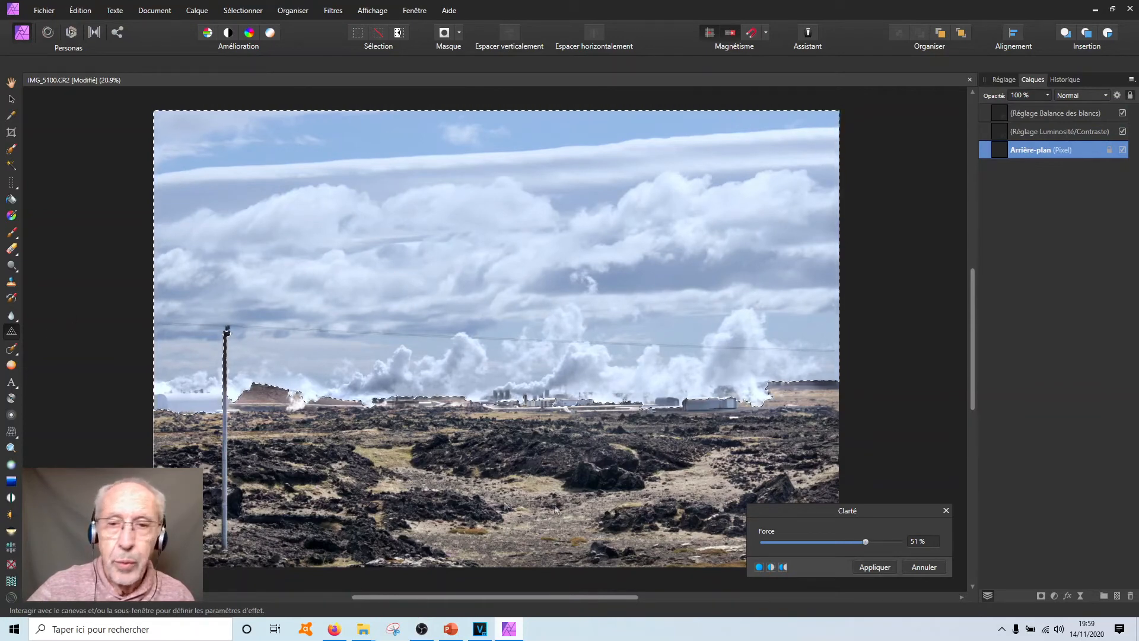
{"action": "left_click_drag", "start_coordinate": [866, 545], "coordinate": [813, 547]}
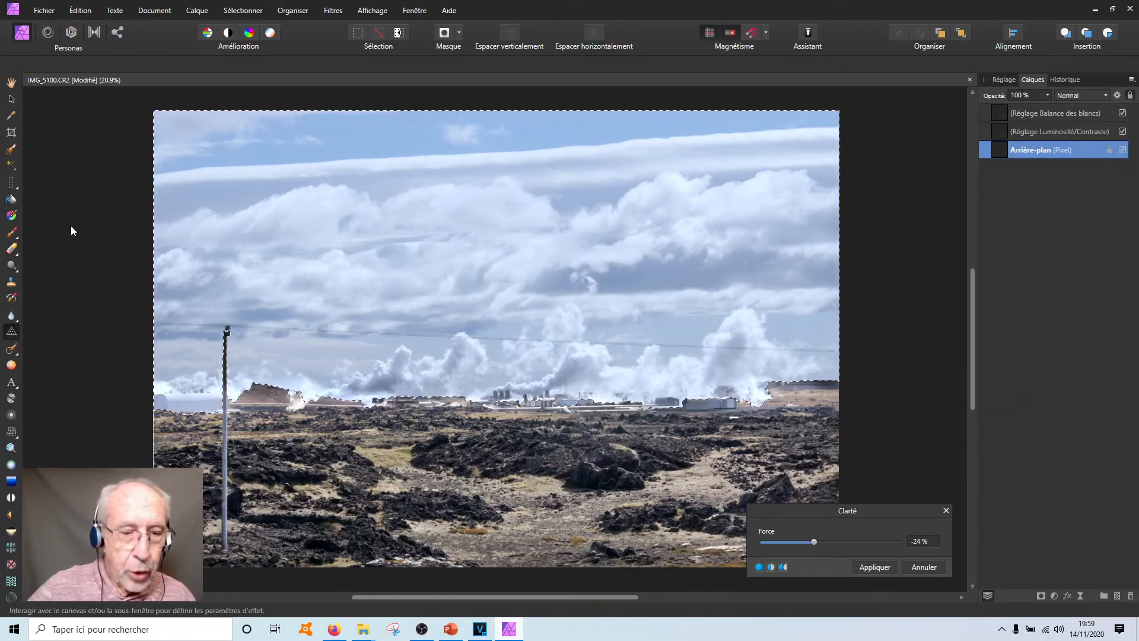
{"action": "key", "text": "ctrl+d"}
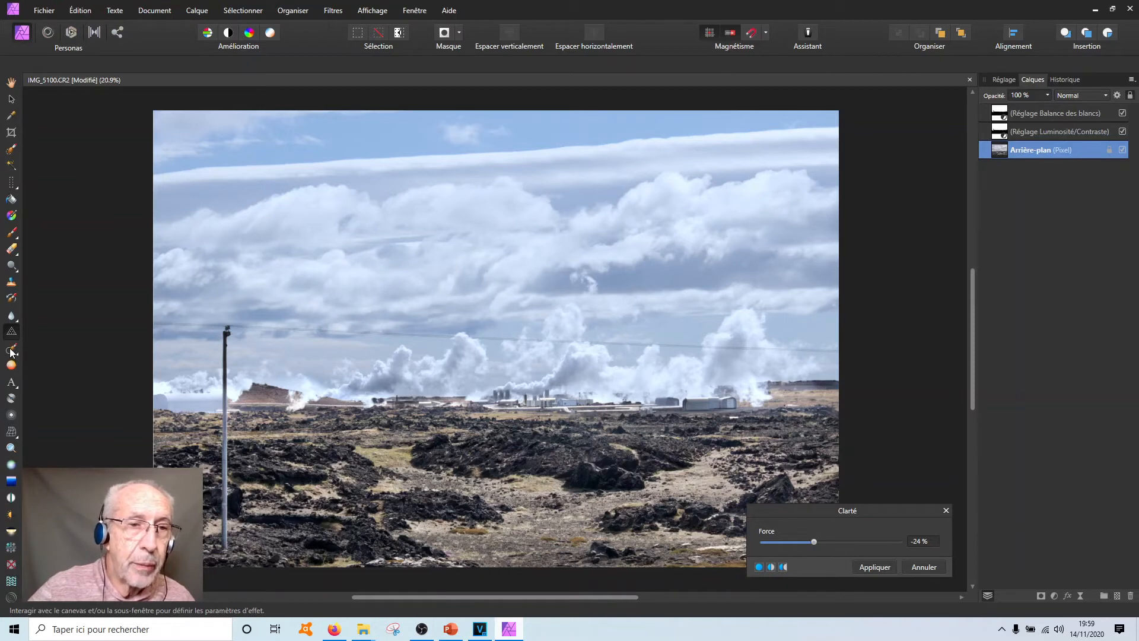
- Remove the utility pole from the landscape by painting over its full height with the 143 px Inpainting Brush
{"action": "left_click", "coordinate": [11, 352]}
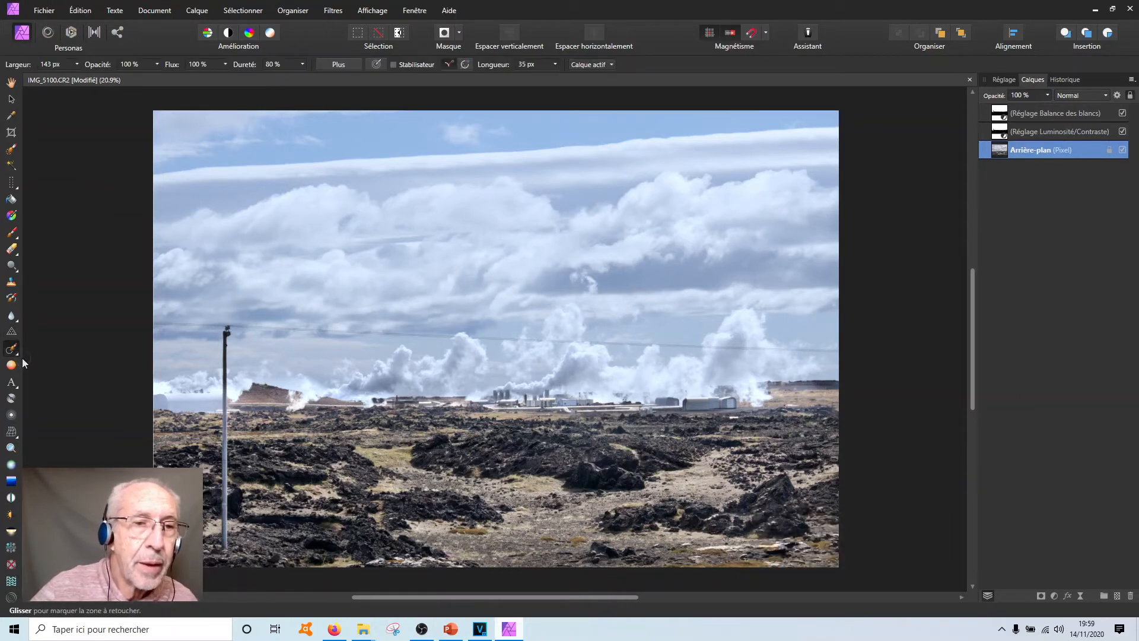
{"action": "left_click", "coordinate": [11, 350]}
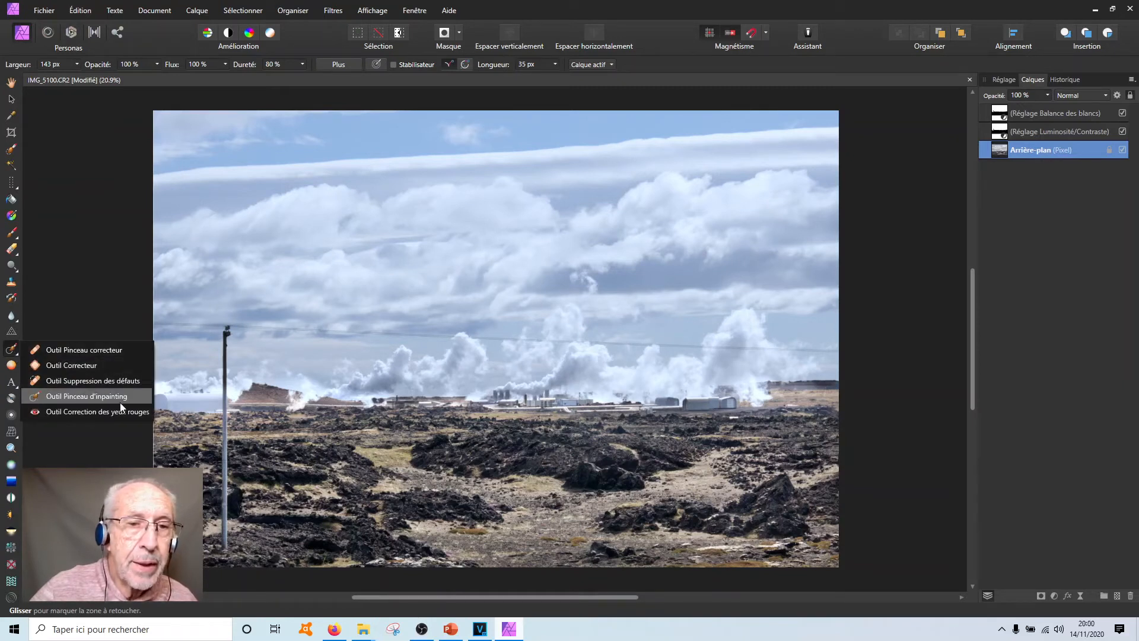
{"action": "left_click", "coordinate": [62, 396]}
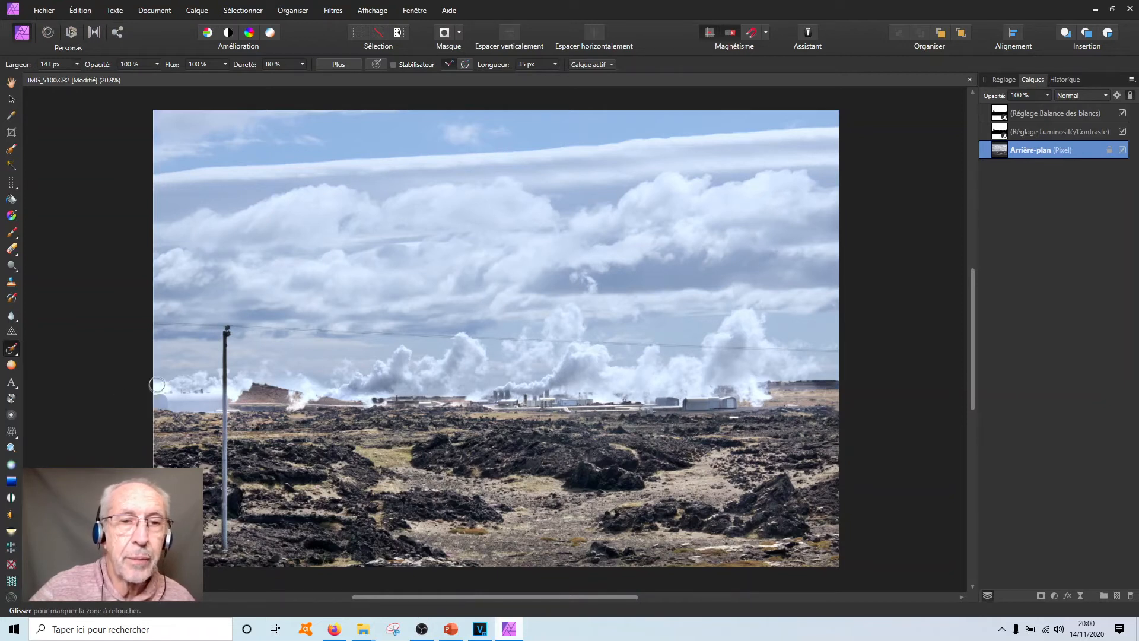
{"action": "left_click_drag", "start_coordinate": [225, 330], "coordinate": [225, 344]}
{"action": "left_click_drag", "start_coordinate": [226, 394], "coordinate": [225, 483]}
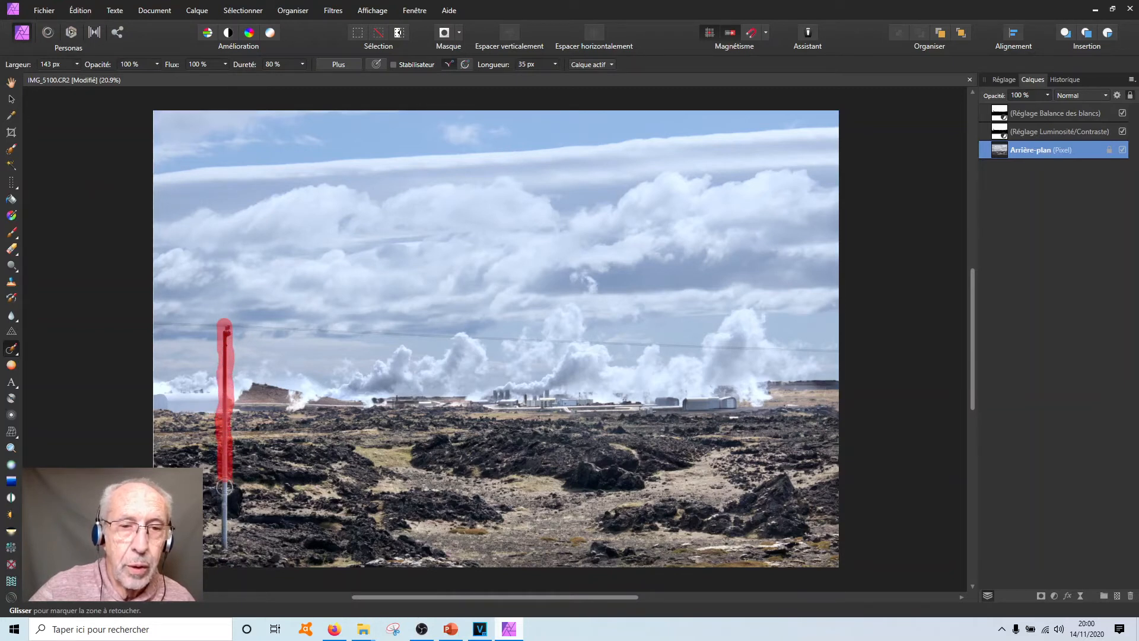
{"action": "left_click_drag", "start_coordinate": [228, 542], "coordinate": [223, 502]}
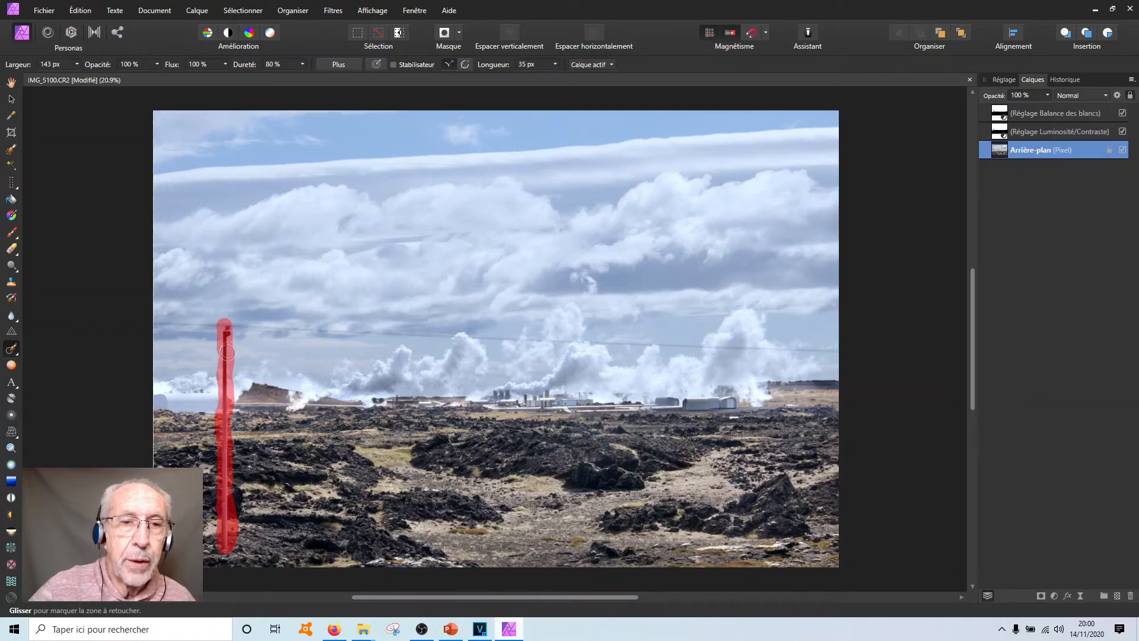
{"action": "left_click_drag", "start_coordinate": [227, 354], "coordinate": [227, 356]}
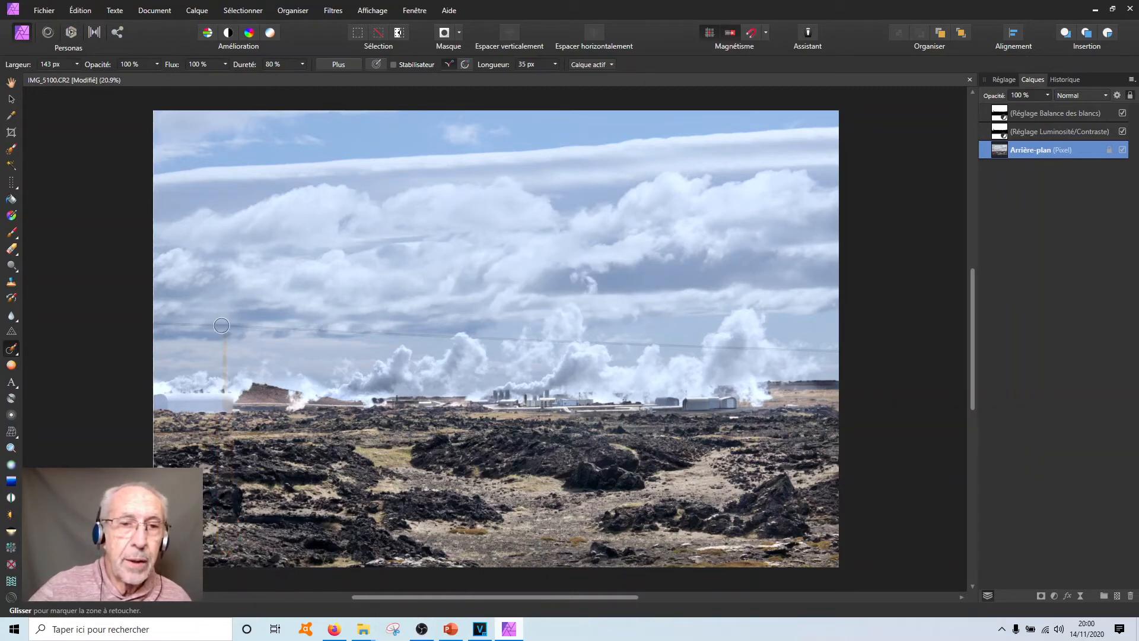
- Retouch the leftover pole trace and stretches of the overhead power line with the Inpainting Brush
{"action": "left_click_drag", "start_coordinate": [223, 327], "coordinate": [223, 390]}
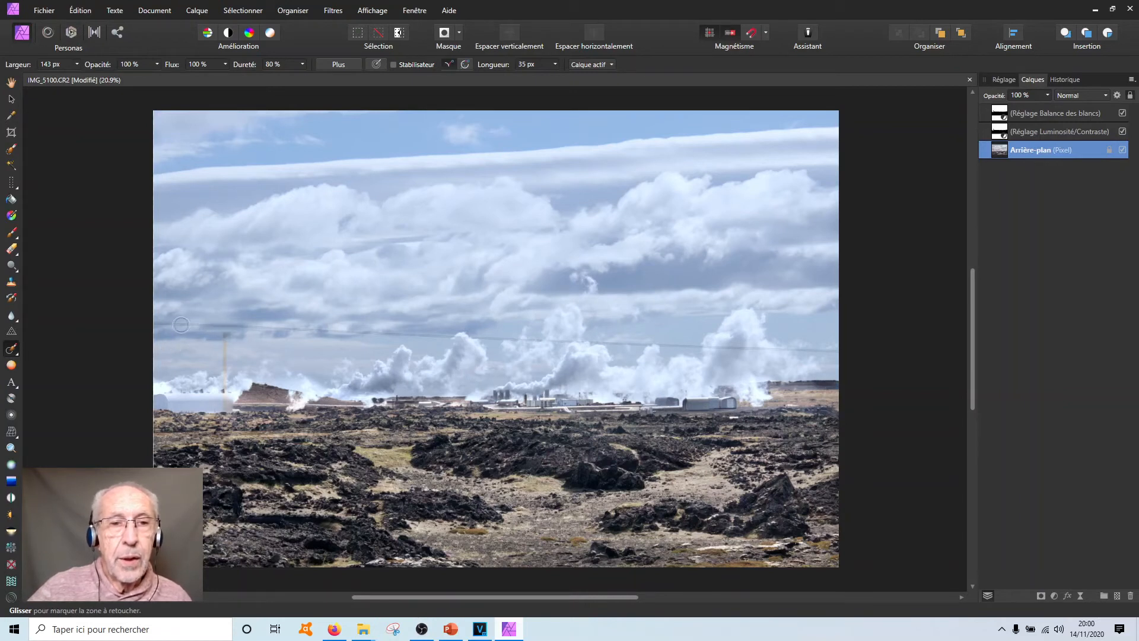
{"action": "mouse_move", "coordinate": [178, 325]}
{"action": "left_mouse_down"}
{"action": "mouse_move", "coordinate": [237, 315]}
{"action": "mouse_move", "coordinate": [262, 333]}
{"action": "left_mouse_up"}
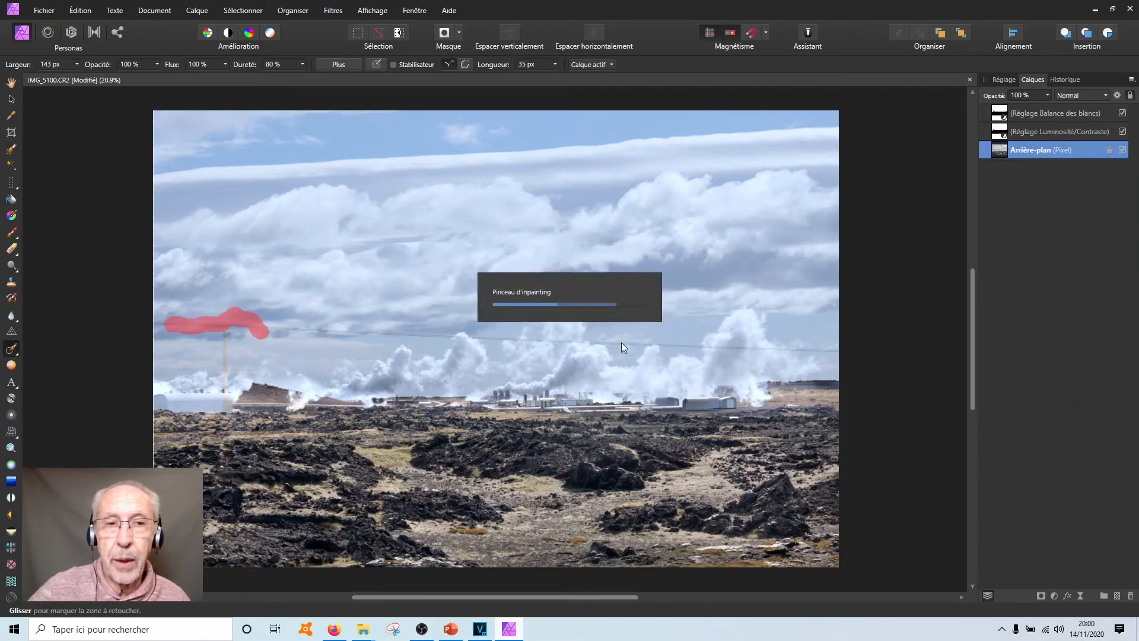
{"action": "left_click_drag", "start_coordinate": [616, 343], "coordinate": [701, 347]}
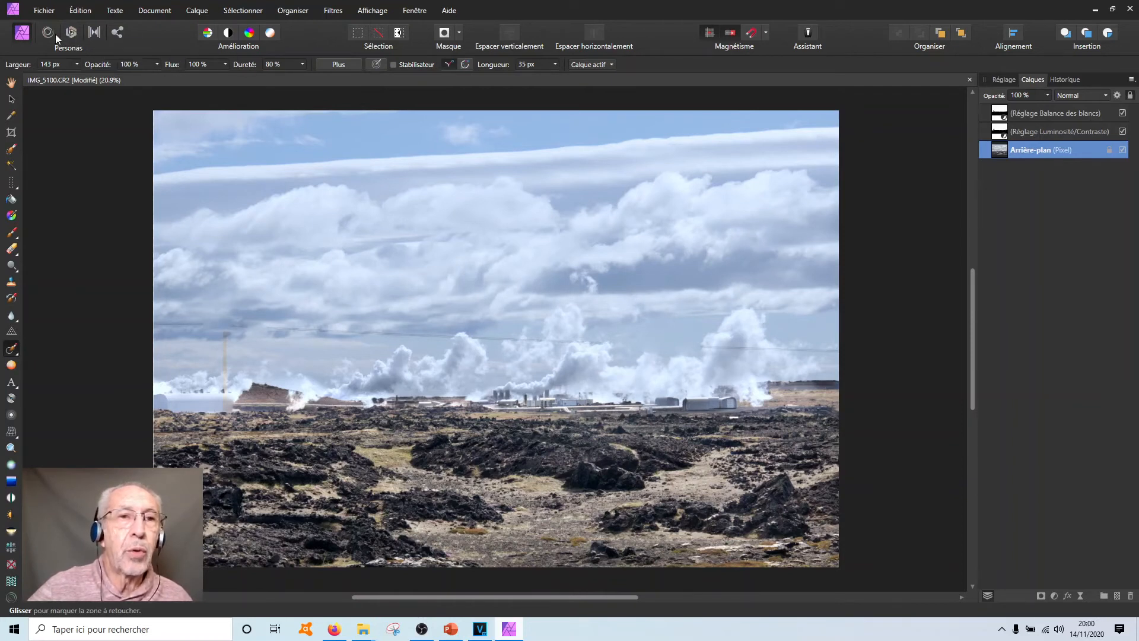
- Review the JPEG export settings for the finished photo and leave them without exporting
{"action": "left_click", "coordinate": [53, 12]}
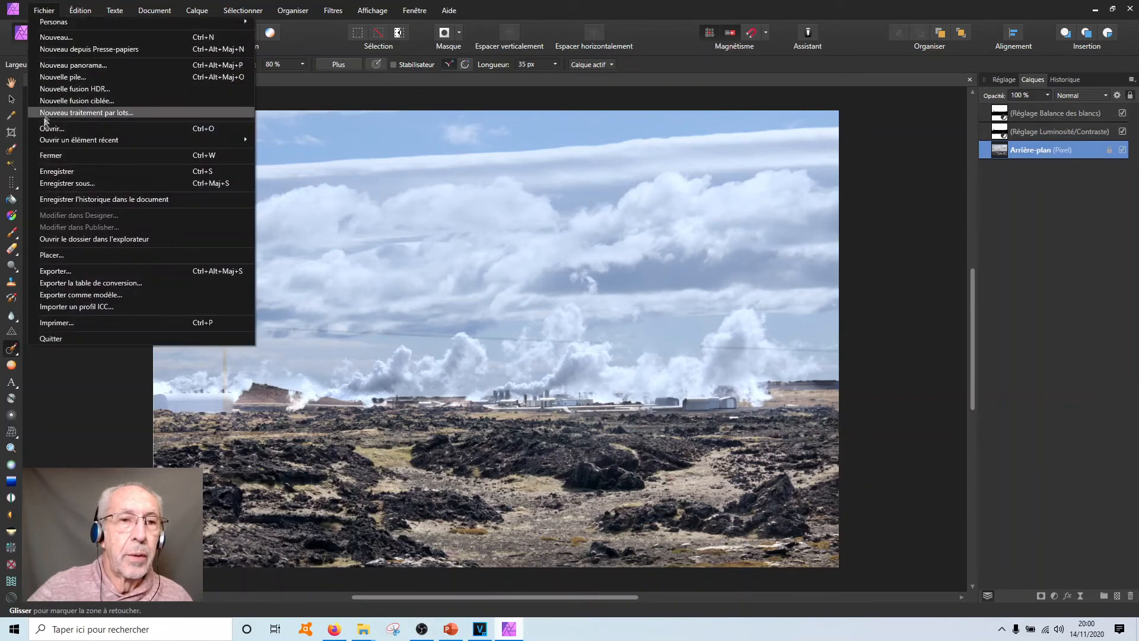
{"action": "left_click", "coordinate": [49, 272]}
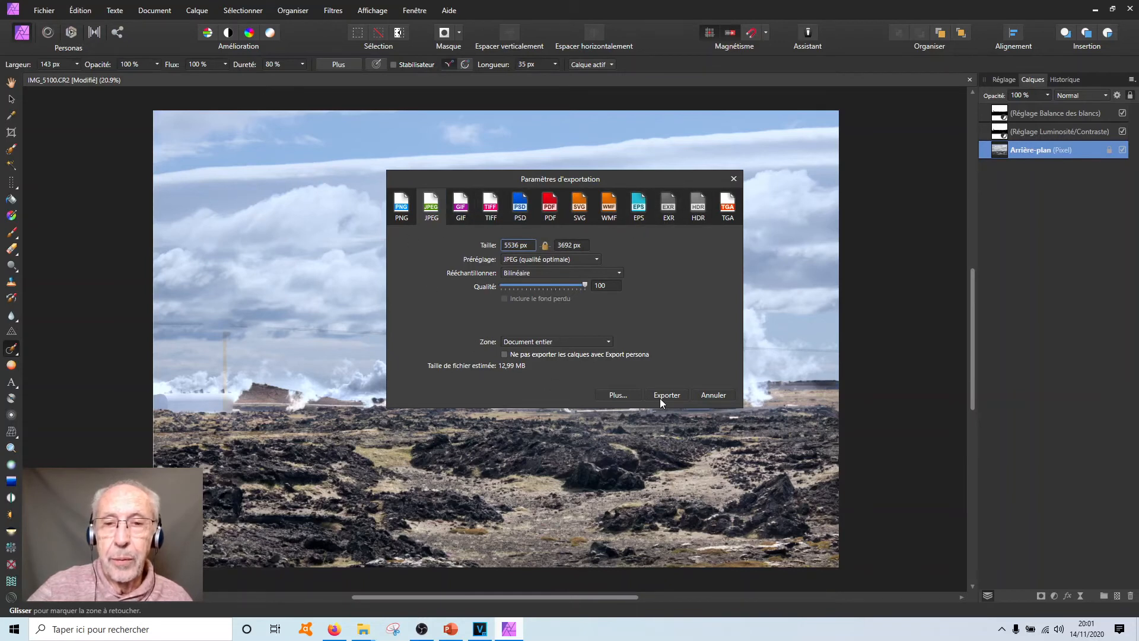
{"action": "left_click", "coordinate": [713, 395]}
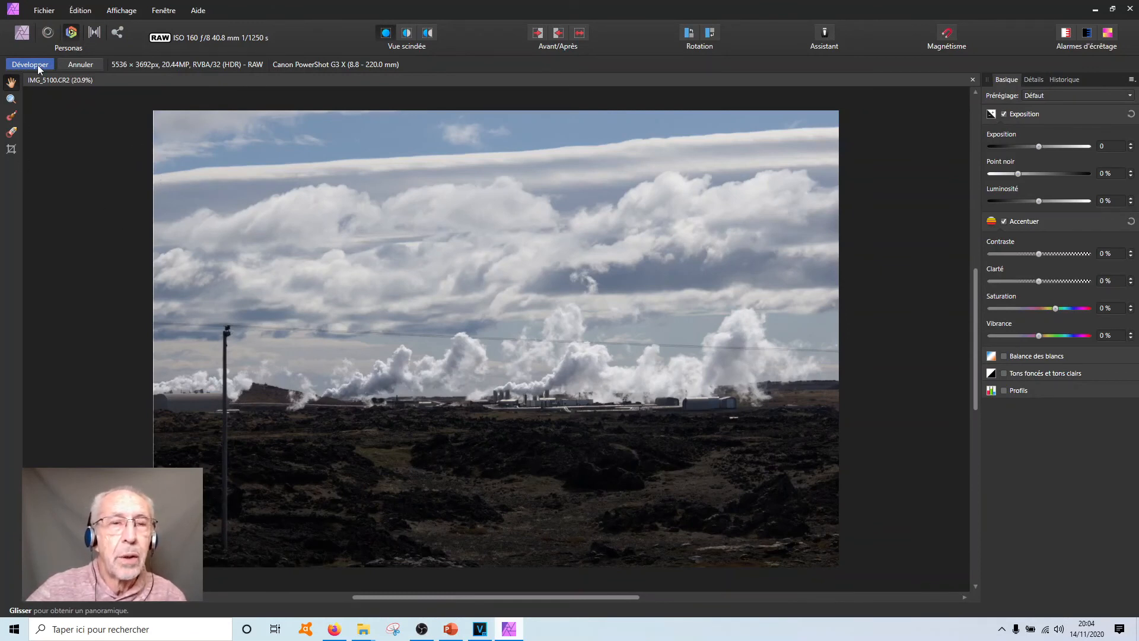
- Develop the unedited RAW photo IMG_5100.CR2 with default settings and switch to the Tone Mapping persona
{"action": "left_click", "coordinate": [93, 33]}
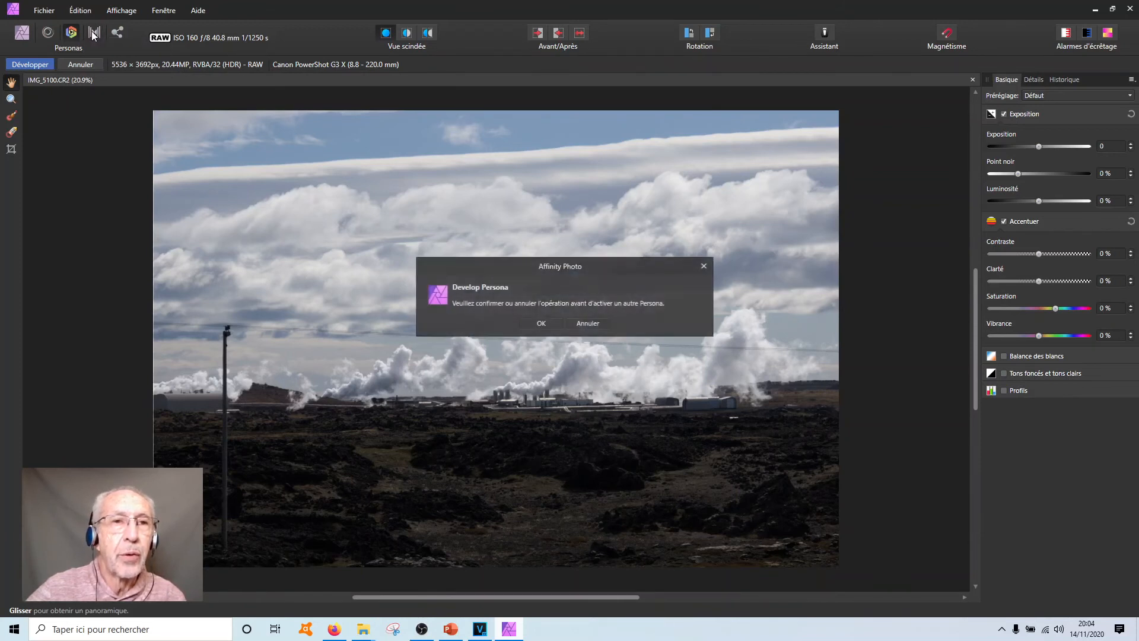
{"action": "left_click", "coordinate": [541, 324]}
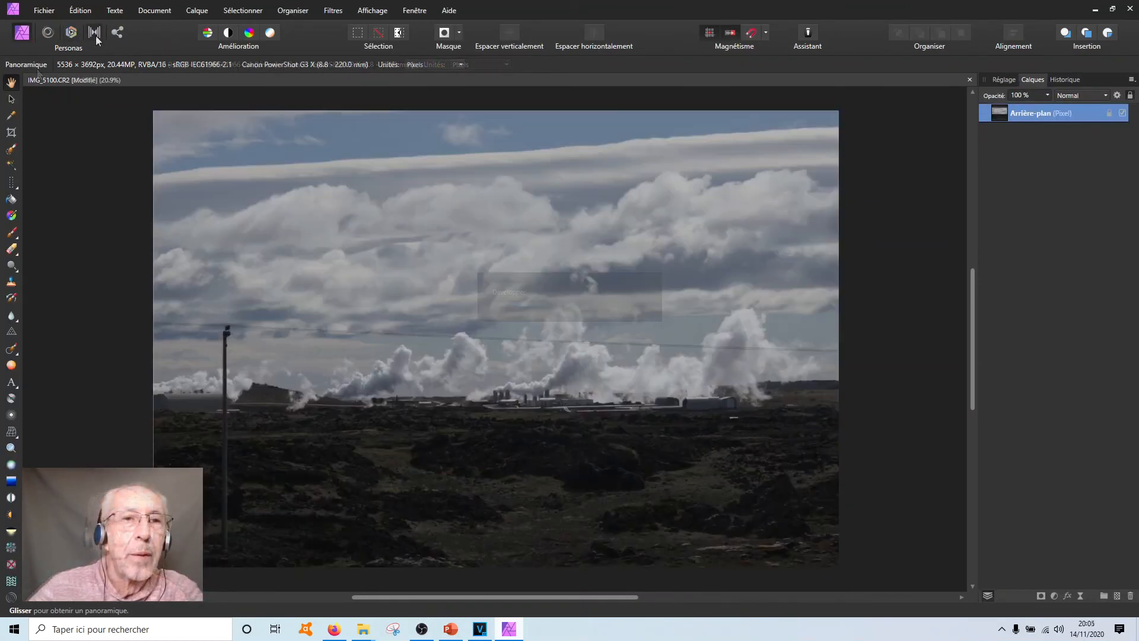
{"action": "left_click", "coordinate": [95, 32]}
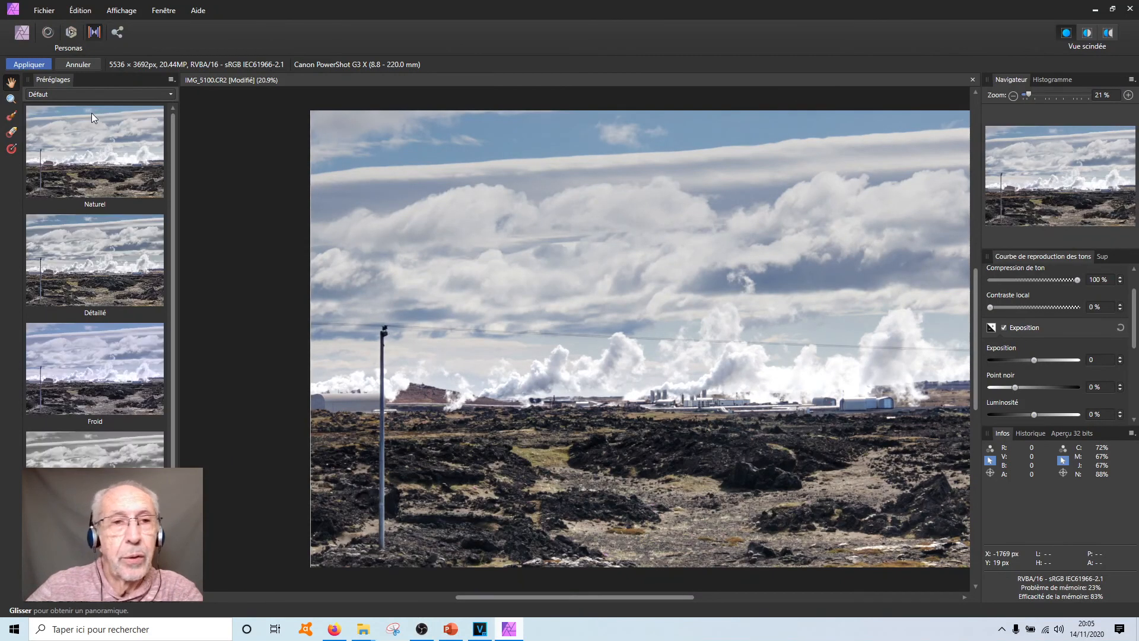
- Apply the Naturel tone mapping preset and set the local contrast to 80 %
{"action": "left_click", "coordinate": [102, 169]}
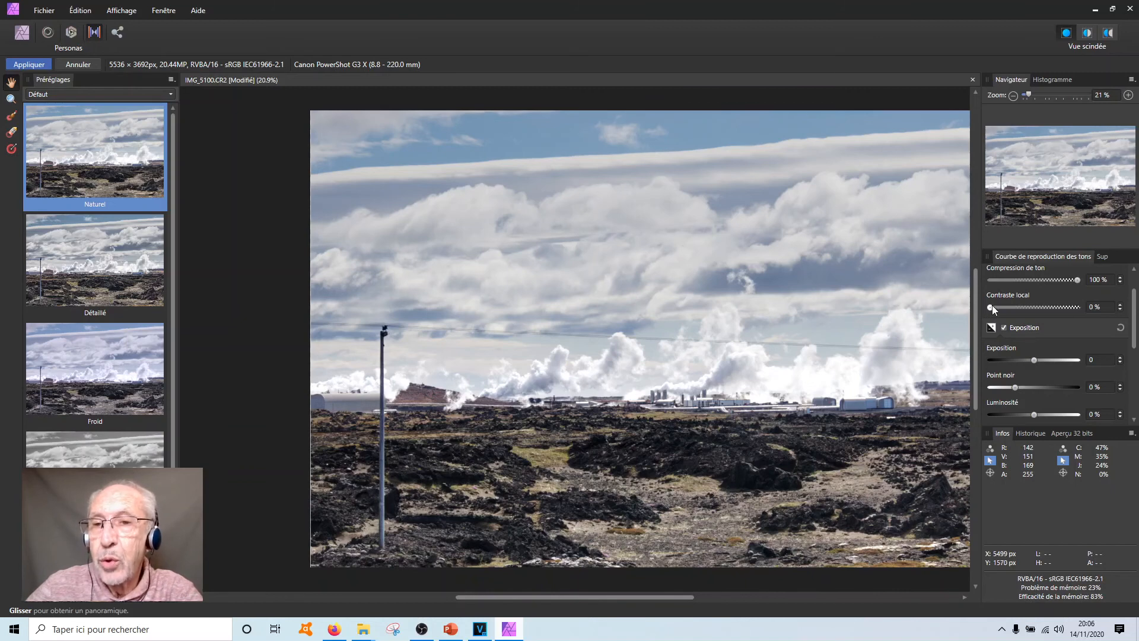
{"action": "left_click_drag", "start_coordinate": [1007, 302], "coordinate": [1059, 318]}
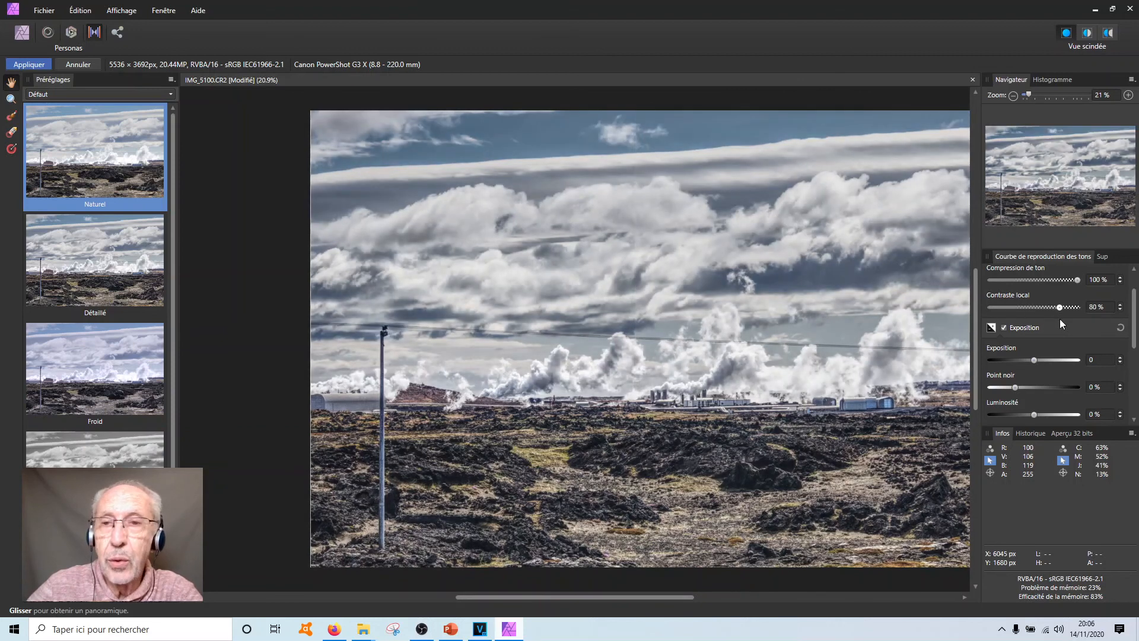